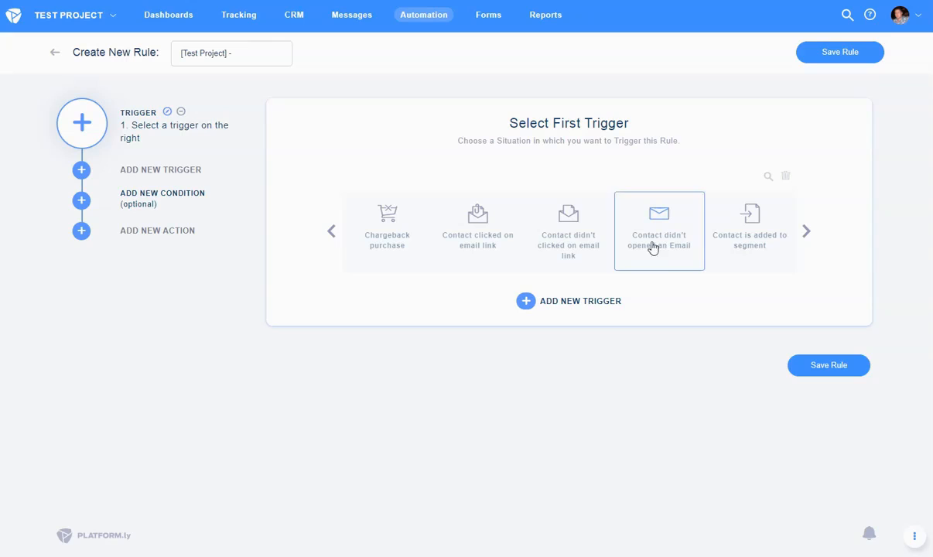
Filter the first trigger's options by "deal", and add and remove an extra trigger below it
{"action": "left_click", "coordinate": [768, 176]}
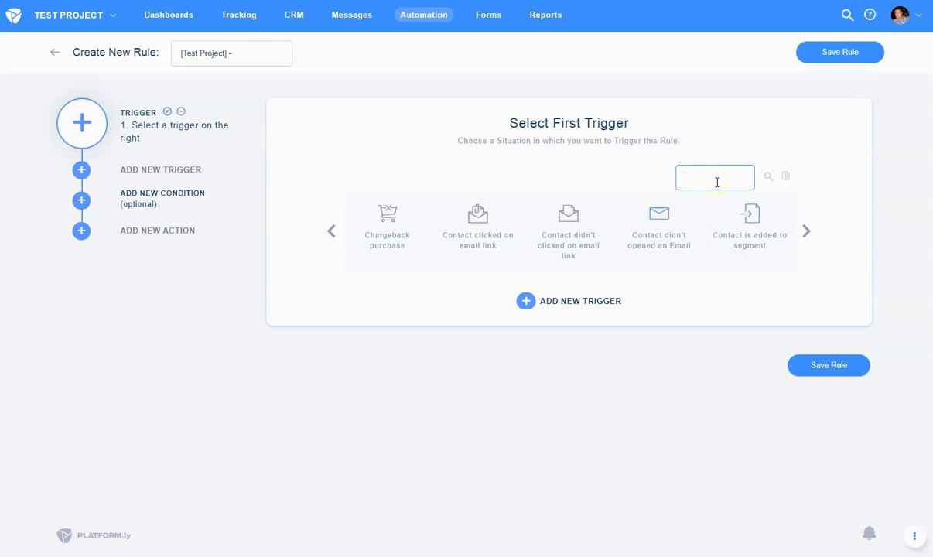
{"action": "type", "text": "deal"}
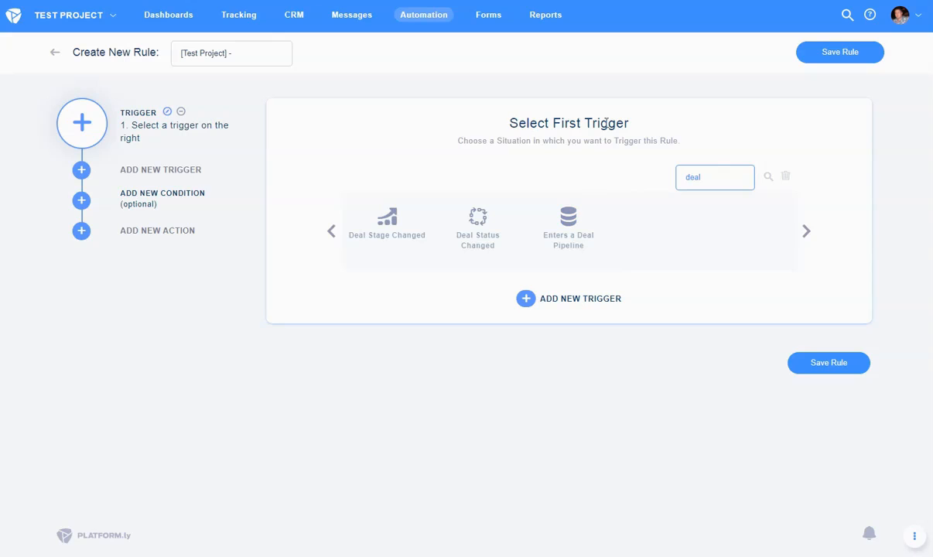
{"action": "left_click", "coordinate": [604, 300]}
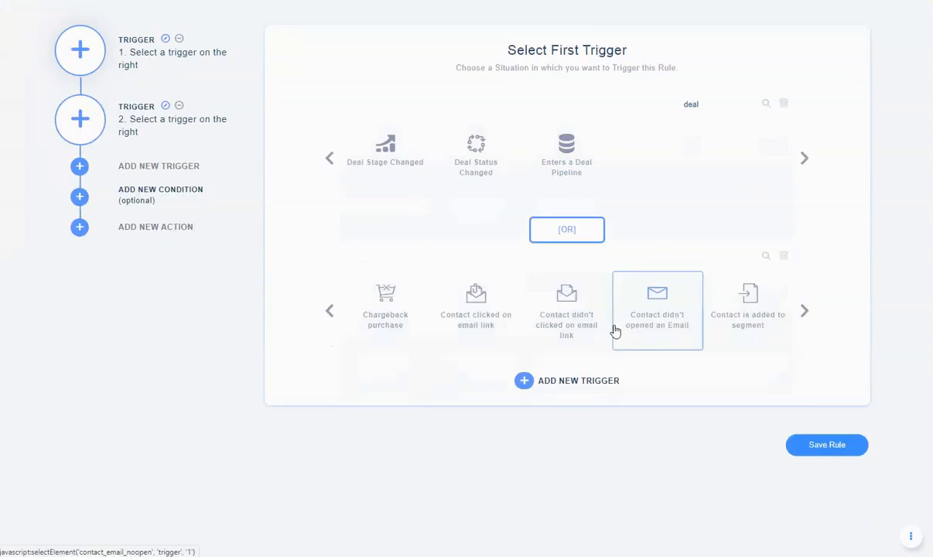
{"action": "left_click", "coordinate": [784, 188]}
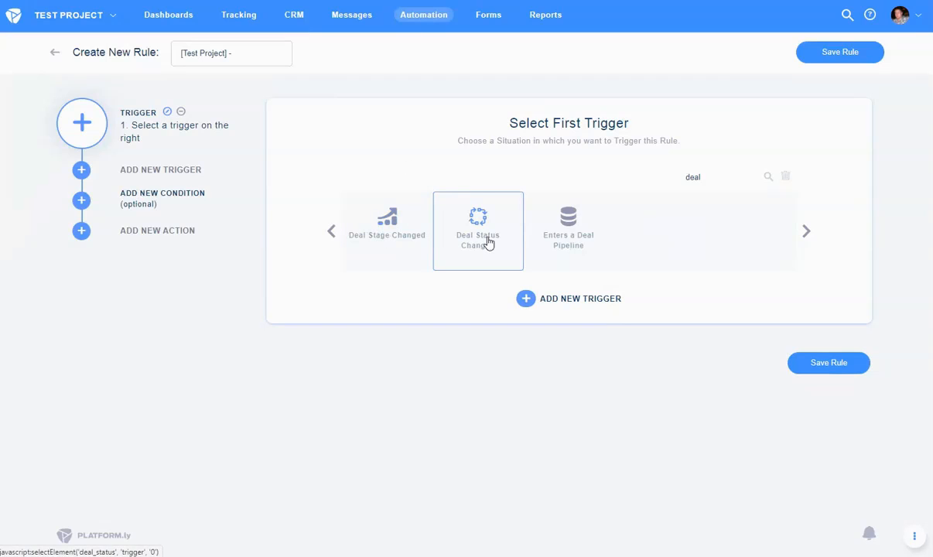
Set the first trigger to Enters a Deal Pipeline with the #Test Project - Default Pipeline
{"action": "left_click", "coordinate": [570, 220]}
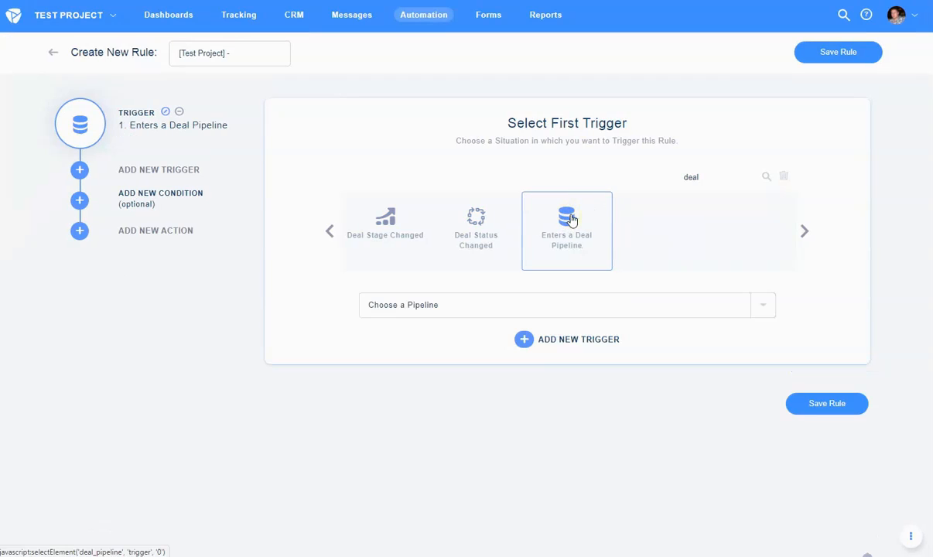
{"action": "left_click", "coordinate": [407, 308]}
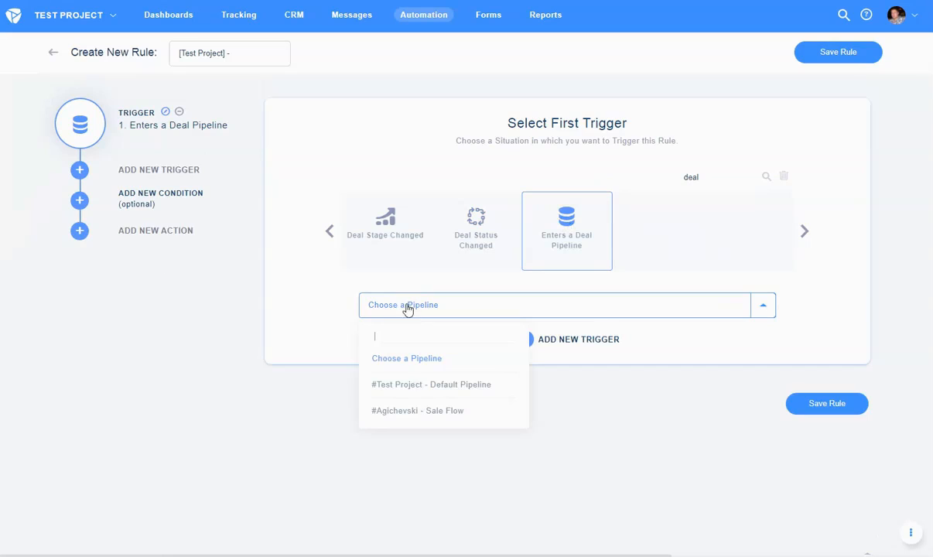
{"action": "left_click", "coordinate": [413, 385]}
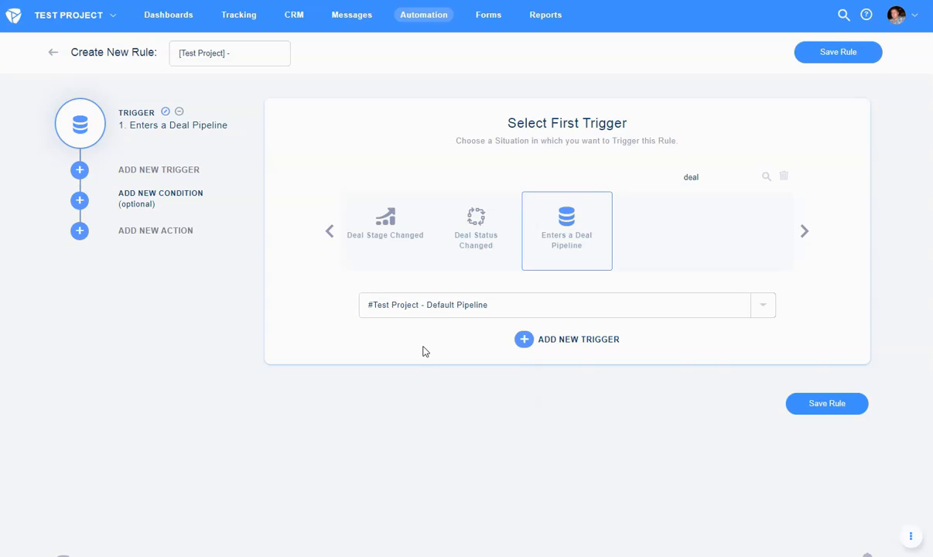
Set the first trigger to Deal Status Changed for the #Test Project - Default Pipeline with the status Won
{"action": "left_click", "coordinate": [492, 234]}
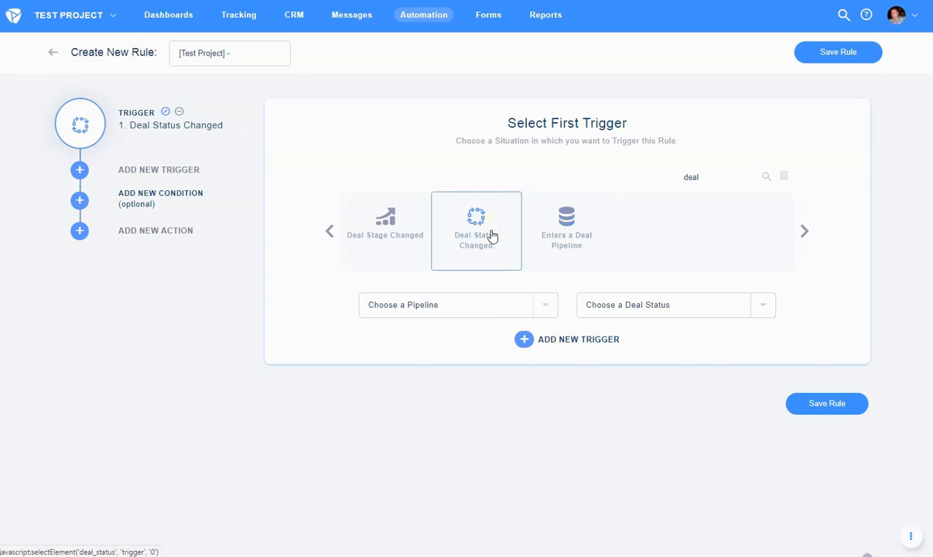
{"action": "left_click", "coordinate": [380, 229]}
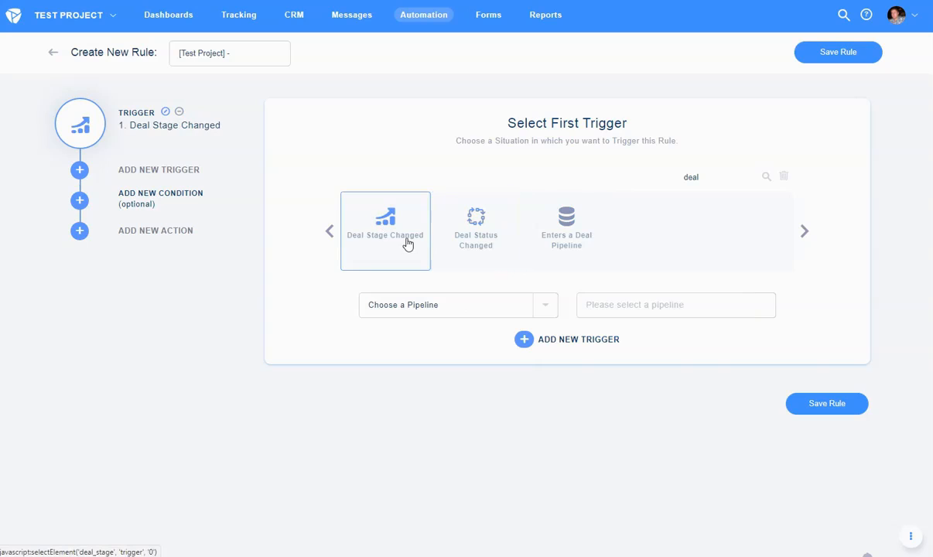
{"action": "left_click", "coordinate": [472, 225]}
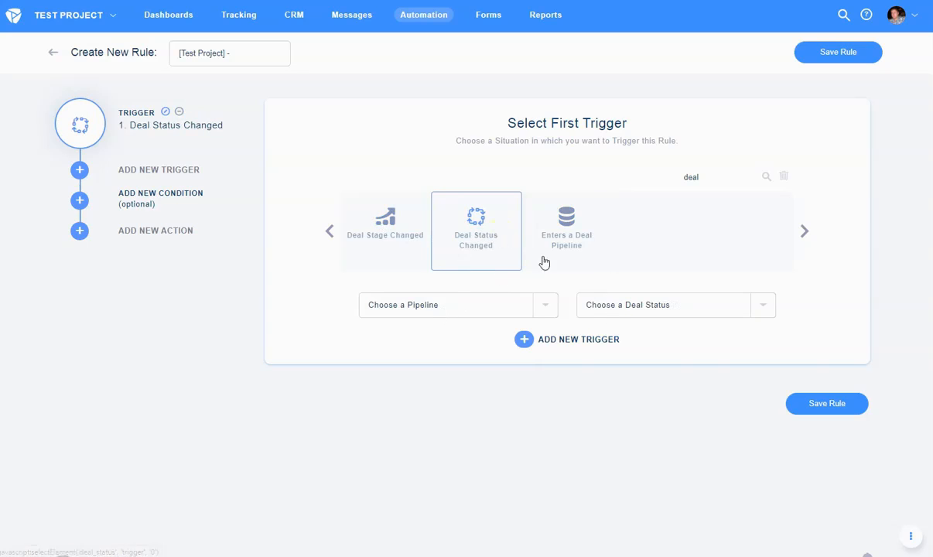
{"action": "left_click", "coordinate": [447, 304]}
{"action": "left_click", "coordinate": [458, 385]}
{"action": "left_click", "coordinate": [668, 303]}
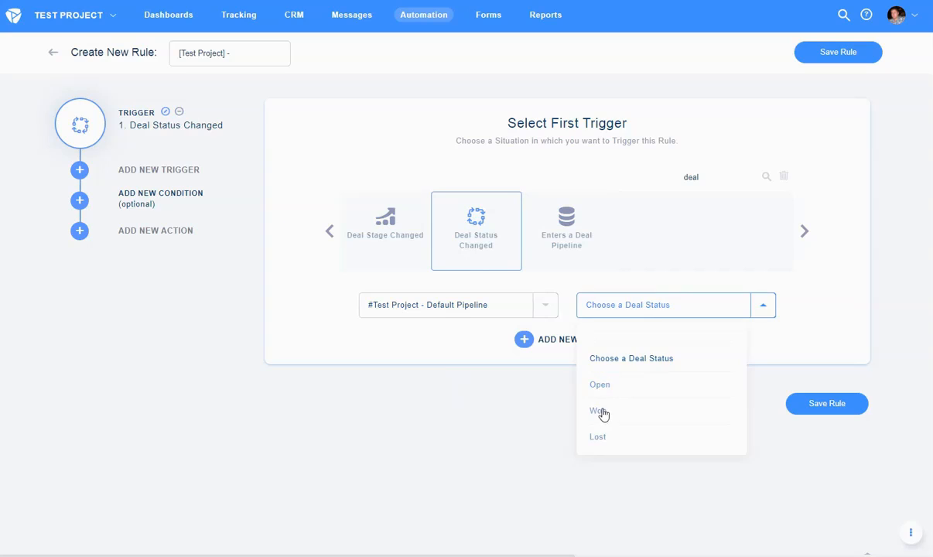
{"action": "left_click", "coordinate": [600, 410]}
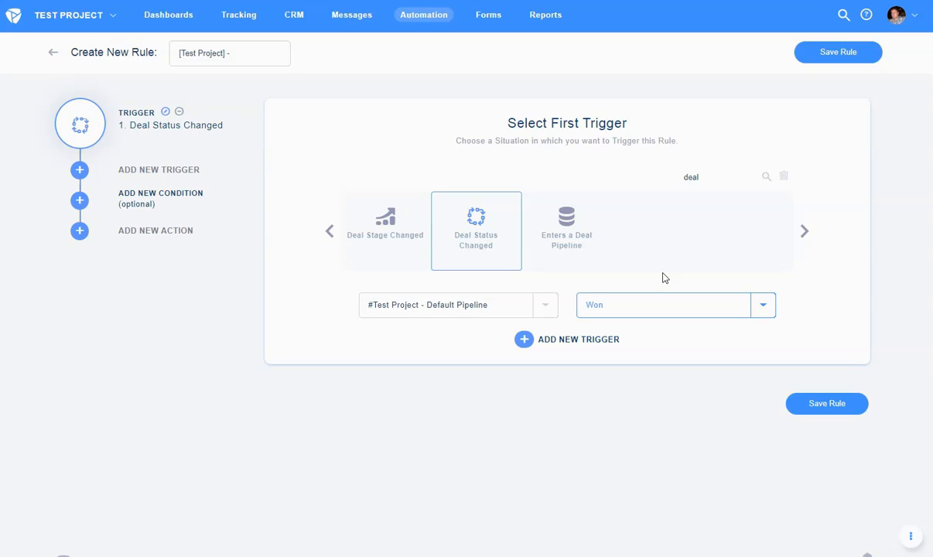
Set the first trigger to Deal Stage Changed for the #Test Project - Default Pipeline with the stage Proposal Made
{"action": "left_click", "coordinate": [396, 241]}
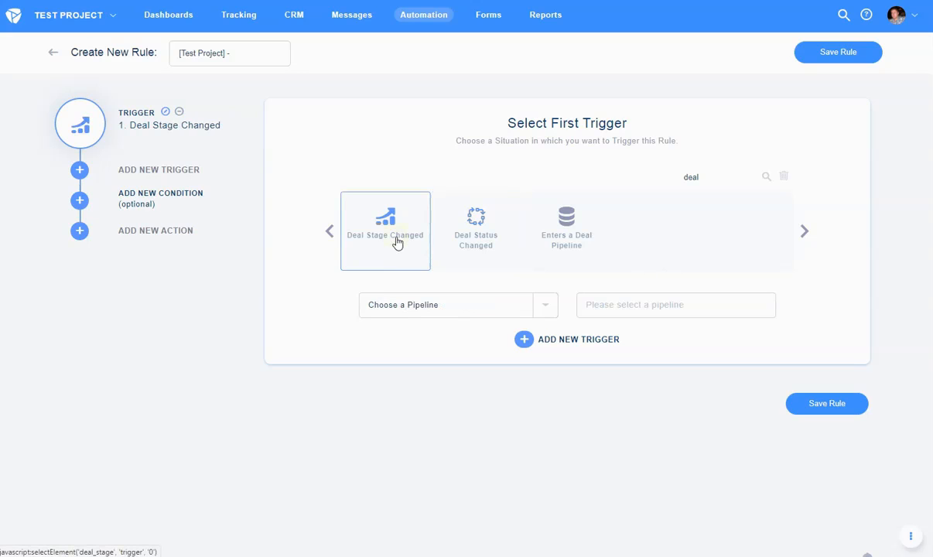
{"action": "left_click", "coordinate": [470, 304]}
{"action": "left_click", "coordinate": [445, 385]}
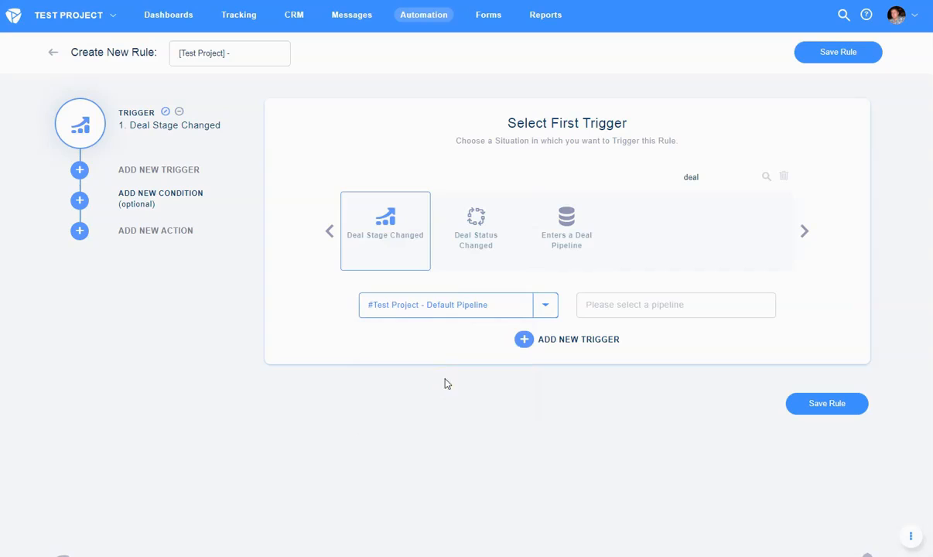
{"action": "left_click", "coordinate": [693, 308]}
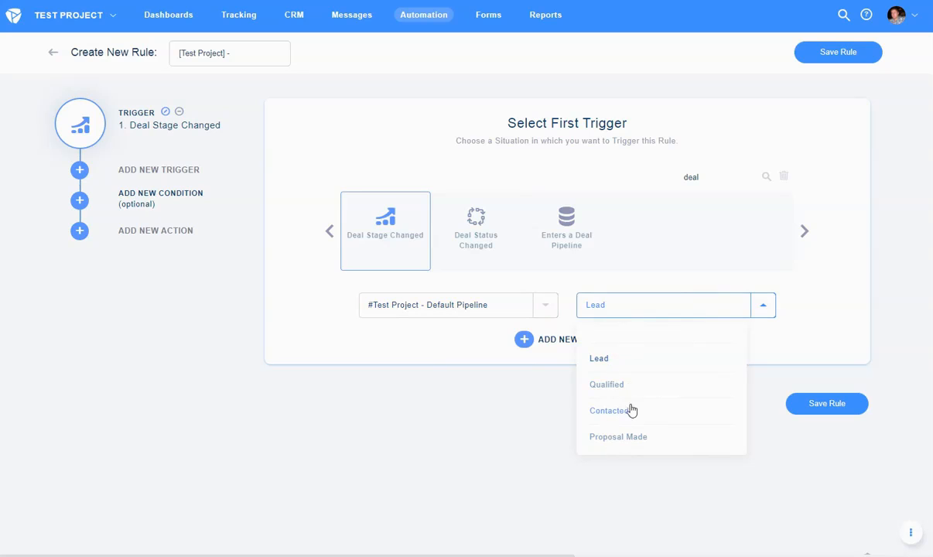
{"action": "left_click", "coordinate": [623, 437]}
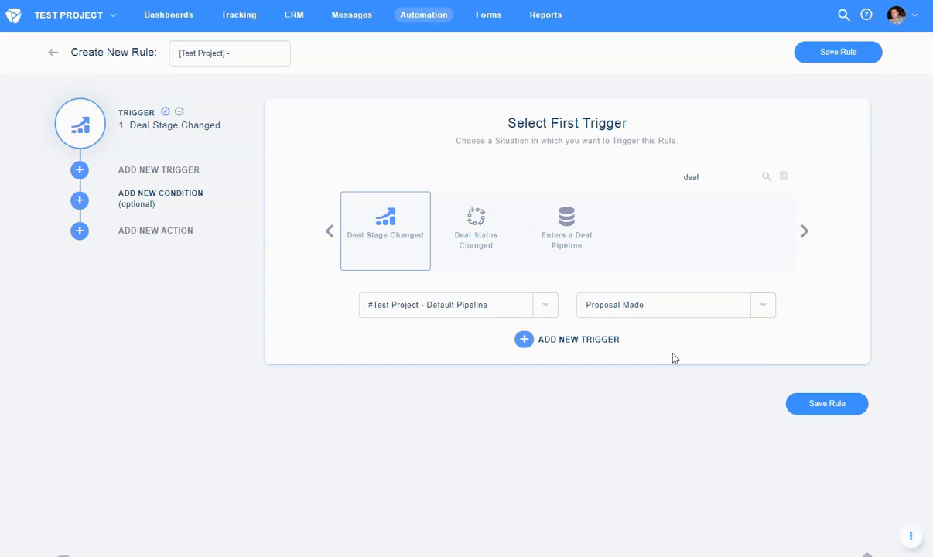
Add an optional condition to the rule and filter the condition options by "deal"
{"action": "left_click", "coordinate": [161, 197]}
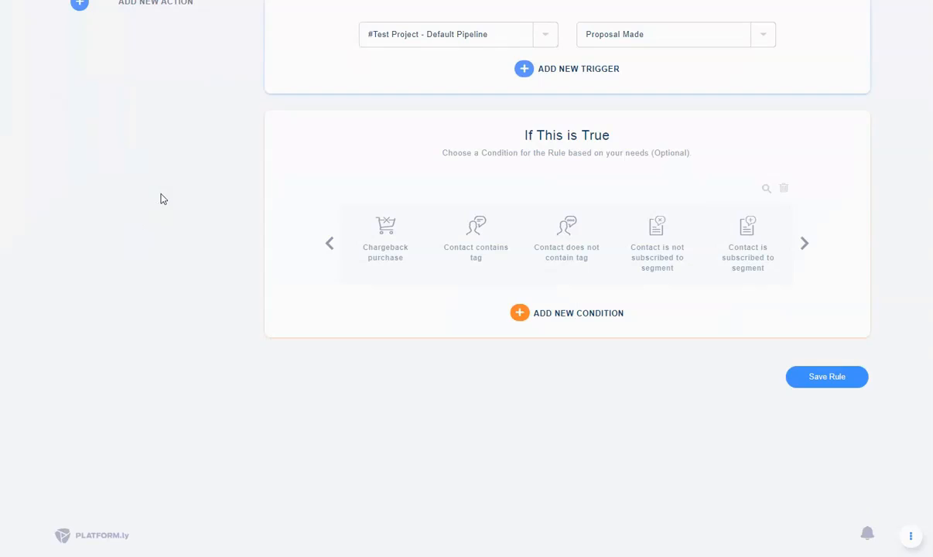
{"action": "scroll", "coordinate": [727, 259], "scroll_direction": "up", "scroll_amount": 5}
{"action": "scroll", "coordinate": [729, 261], "scroll_direction": "down", "scroll_amount": 3}
{"action": "left_click", "coordinate": [762, 294]}
{"action": "type", "text": "deal"}
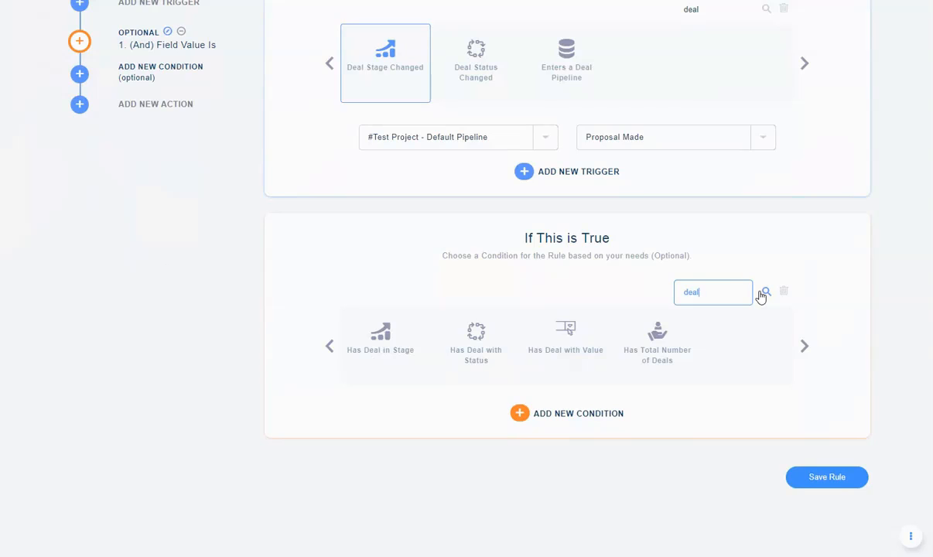
Set the condition to Has Deal in Stage for the #Test Project - Default Pipeline with the stage Qualified
{"action": "left_click", "coordinate": [388, 341]}
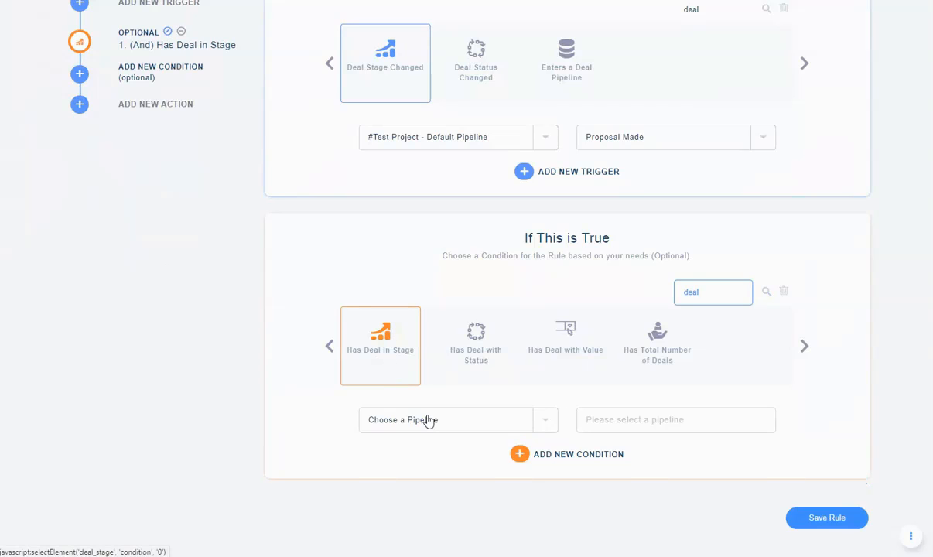
{"action": "left_click", "coordinate": [425, 422]}
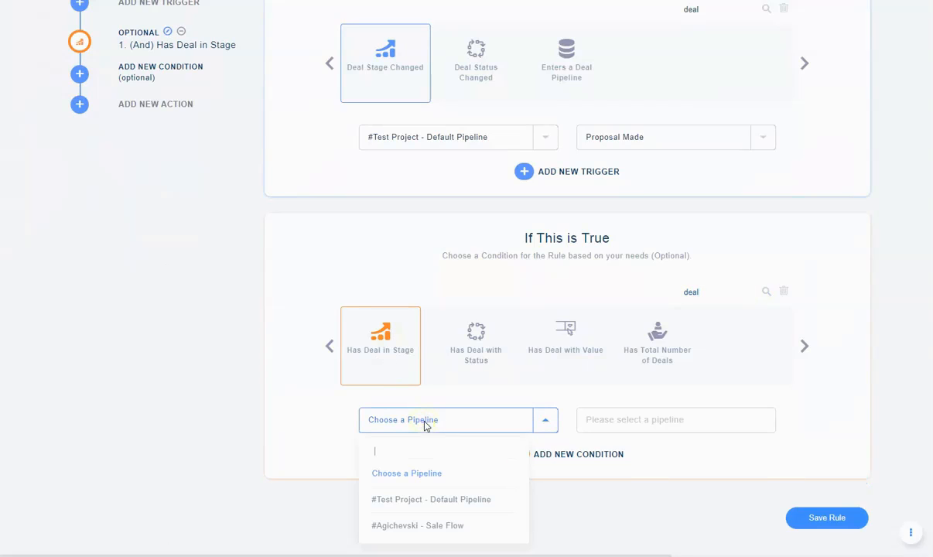
{"action": "left_click", "coordinate": [440, 499]}
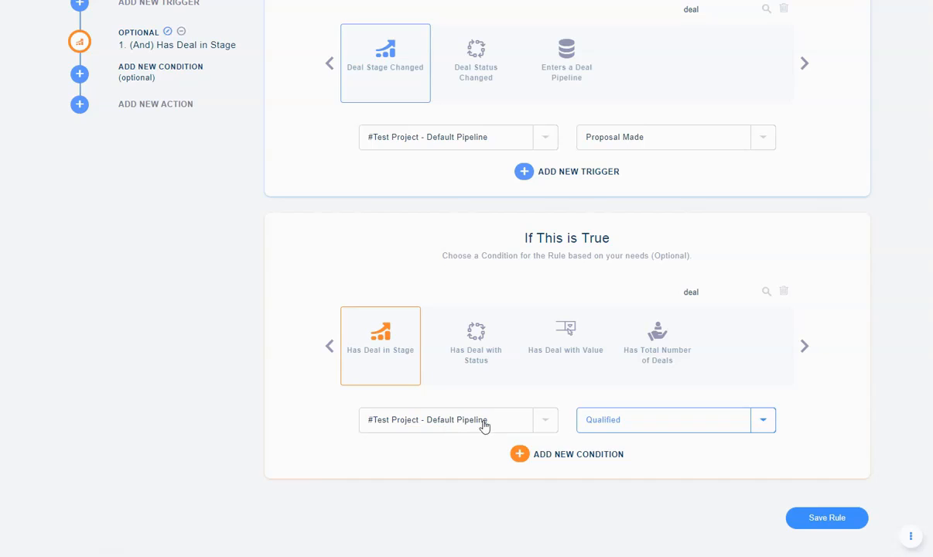
Set the condition to Has Deal with Value, Less Than an amount of $500
{"action": "left_click", "coordinate": [486, 352]}
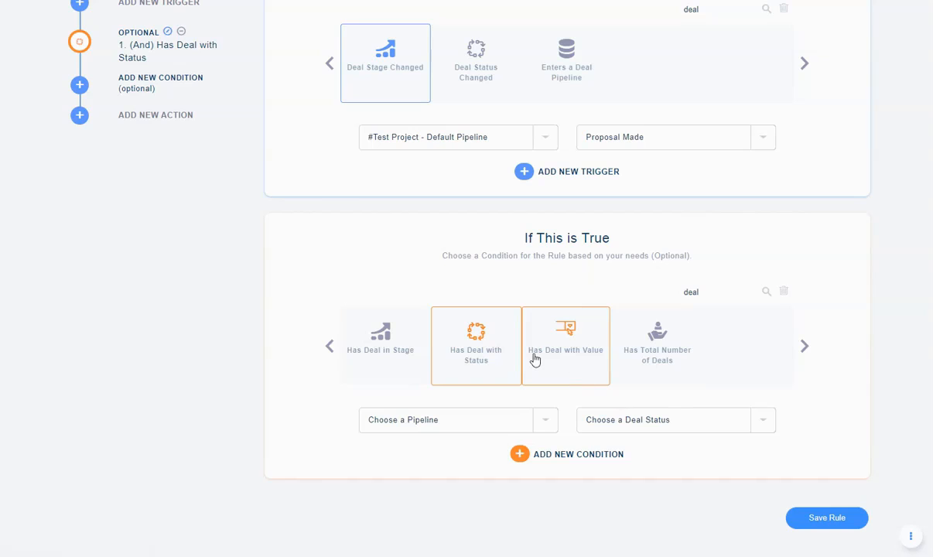
{"action": "left_click", "coordinate": [544, 332]}
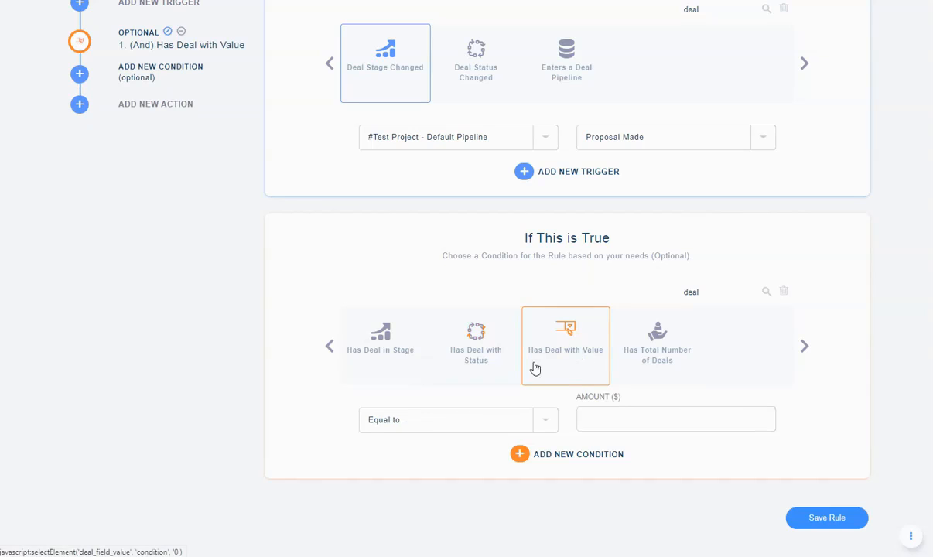
{"action": "left_click", "coordinate": [480, 419]}
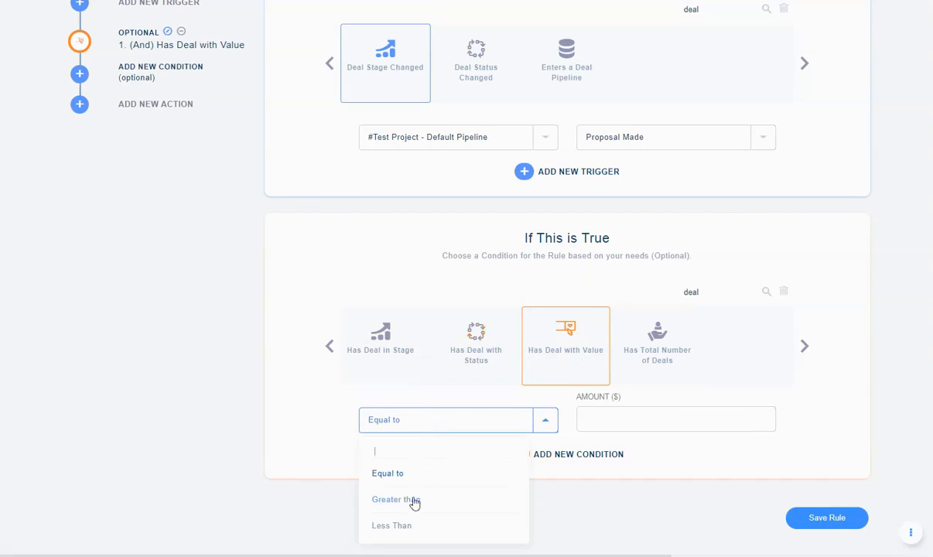
{"action": "left_click", "coordinate": [464, 530]}
{"action": "left_click", "coordinate": [656, 424]}
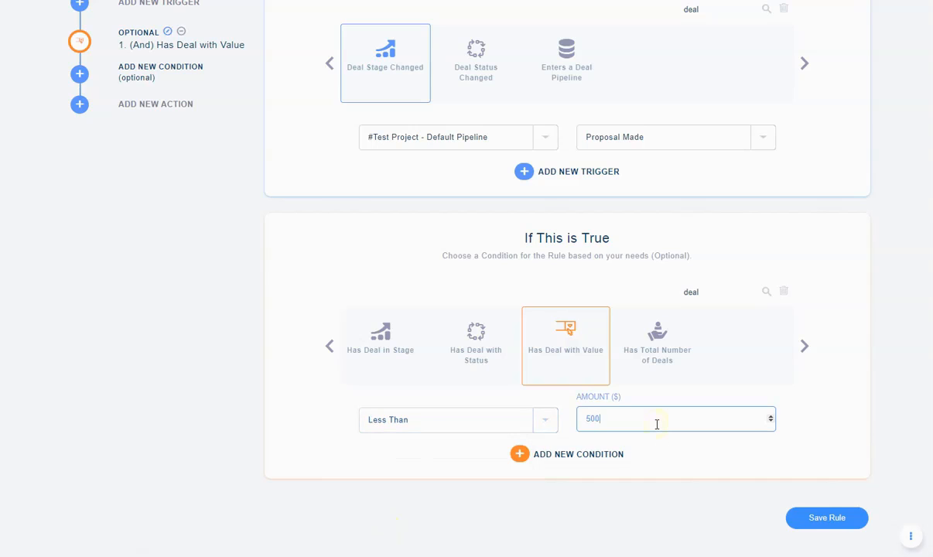
Set the condition to Has Total Number of Deals, Greater than 3, with the deal status Open
{"action": "scroll", "coordinate": [238, 288], "scroll_direction": "up", "scroll_amount": 3}
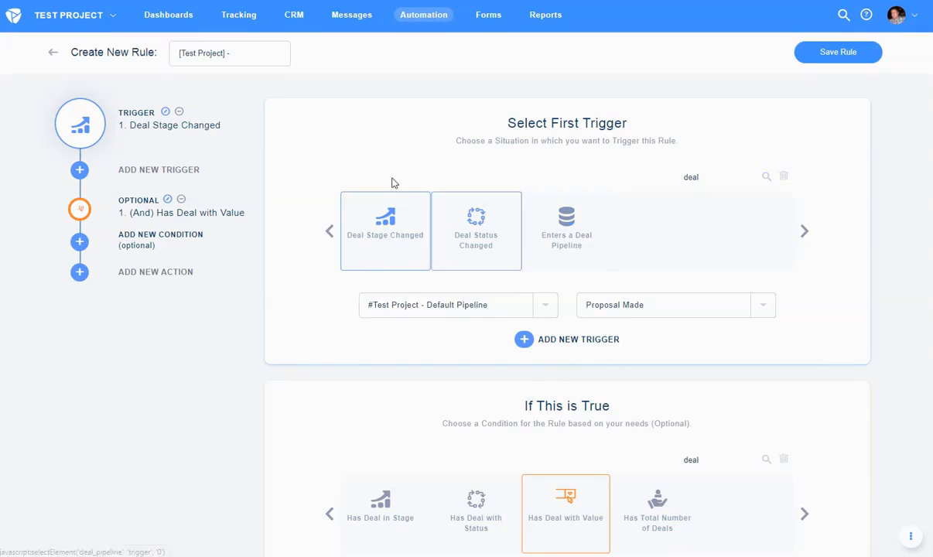
{"action": "scroll", "coordinate": [348, 131], "scroll_direction": "down", "scroll_amount": 3}
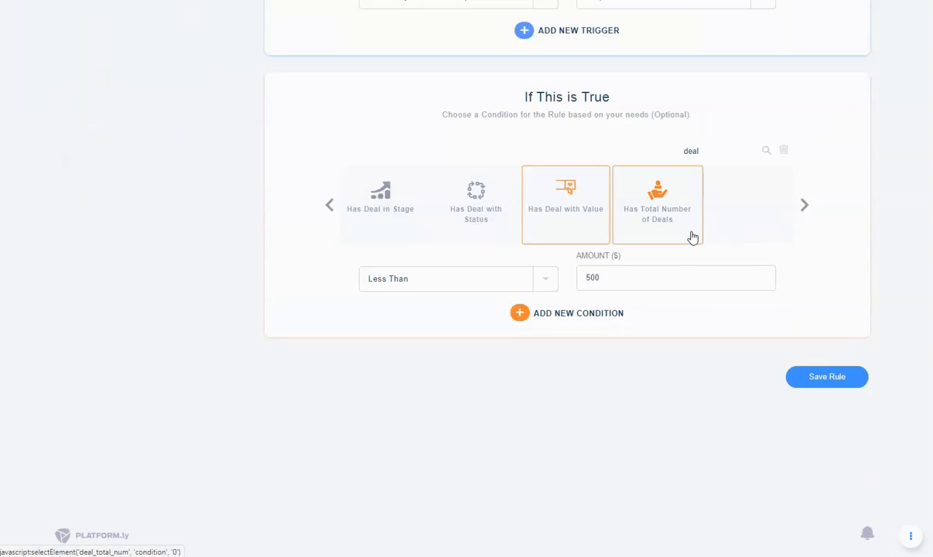
{"action": "left_click", "coordinate": [678, 205]}
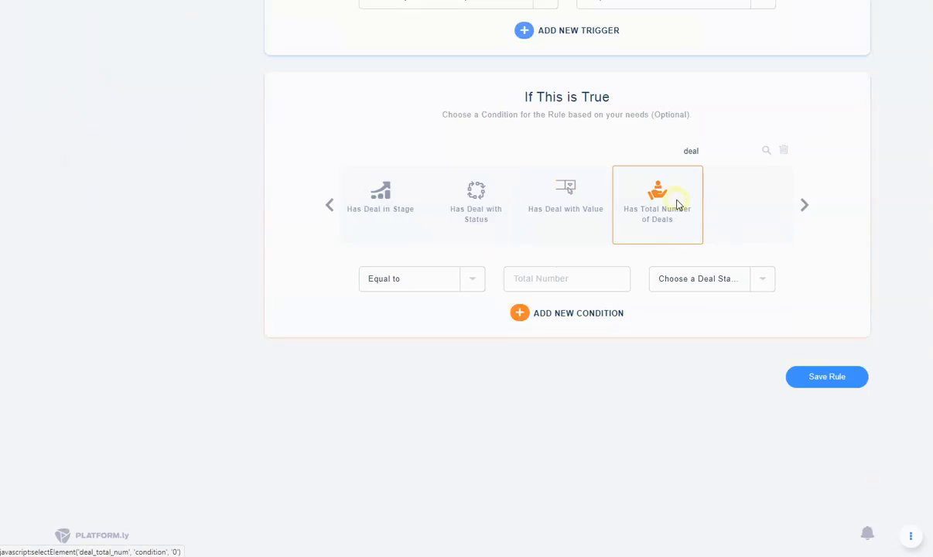
{"action": "left_click", "coordinate": [449, 277]}
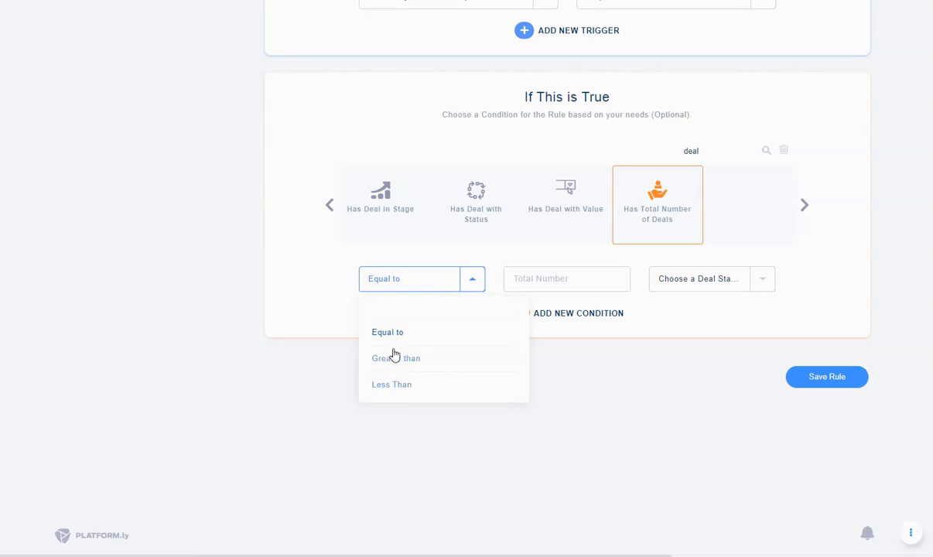
{"action": "left_click", "coordinate": [392, 360]}
{"action": "left_click", "coordinate": [557, 280]}
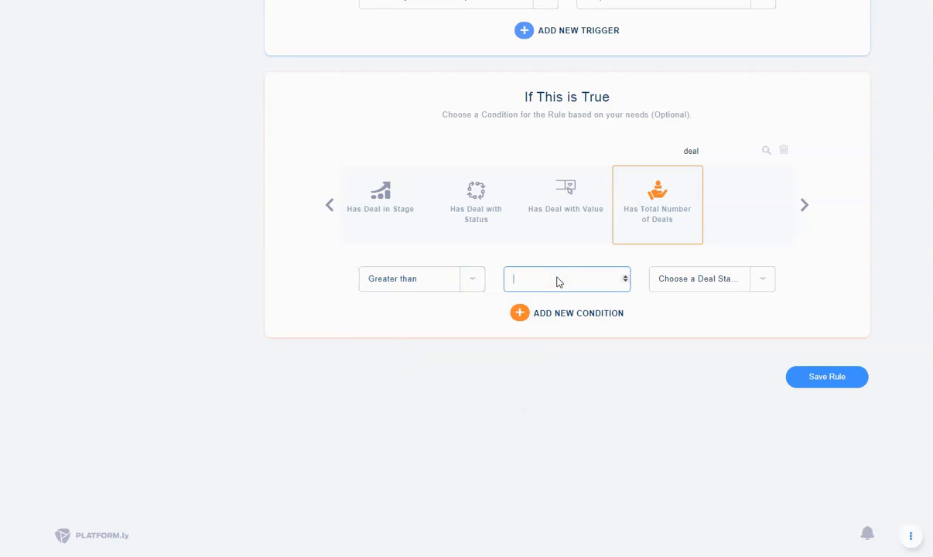
{"action": "left_click", "coordinate": [733, 280]}
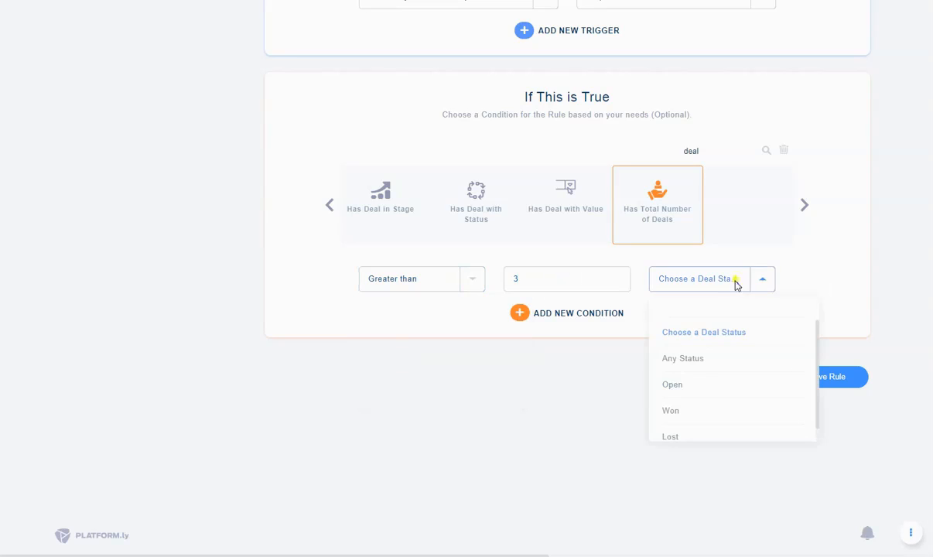
{"action": "left_click", "coordinate": [674, 383]}
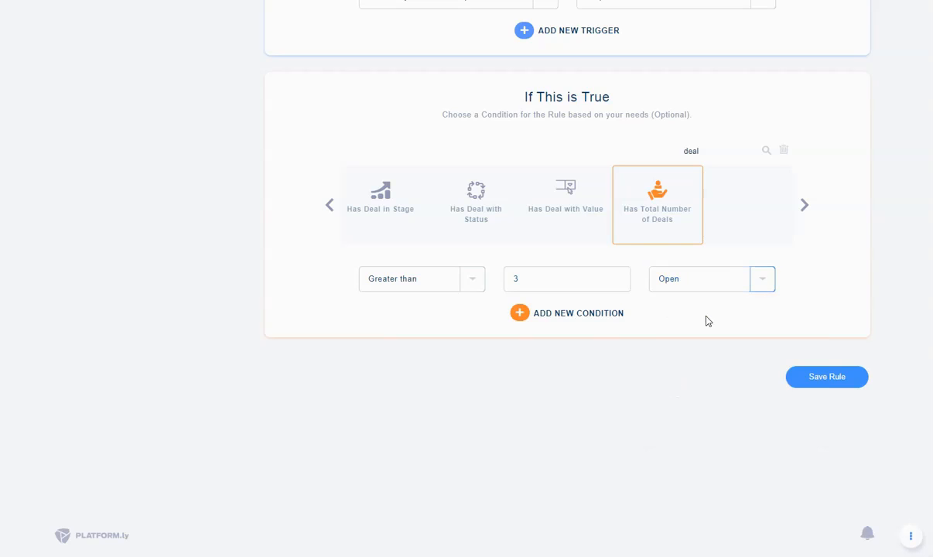
Add a new action to the rule and filter the action options by "deal"
{"action": "scroll", "coordinate": [743, 310], "scroll_direction": "up", "scroll_amount": 1}
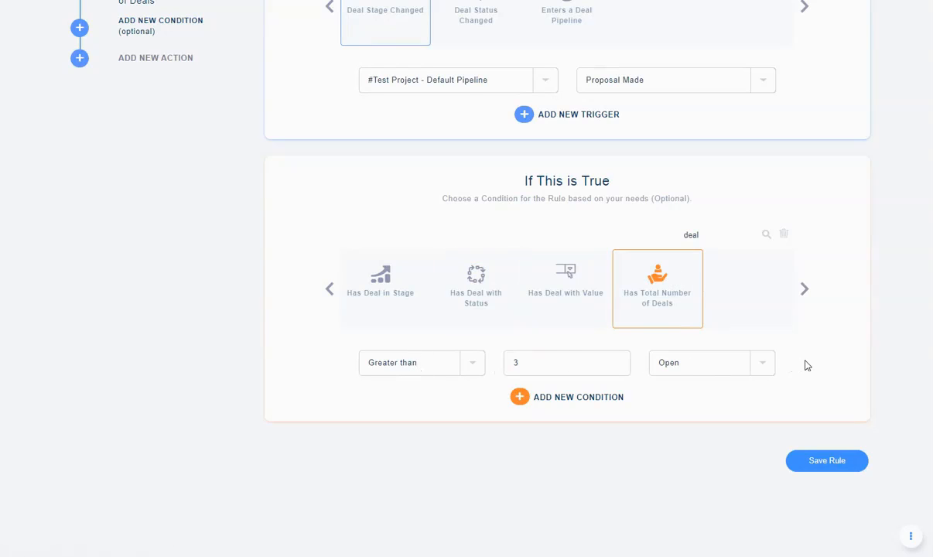
{"action": "scroll", "coordinate": [254, 278], "scroll_direction": "up", "scroll_amount": 2}
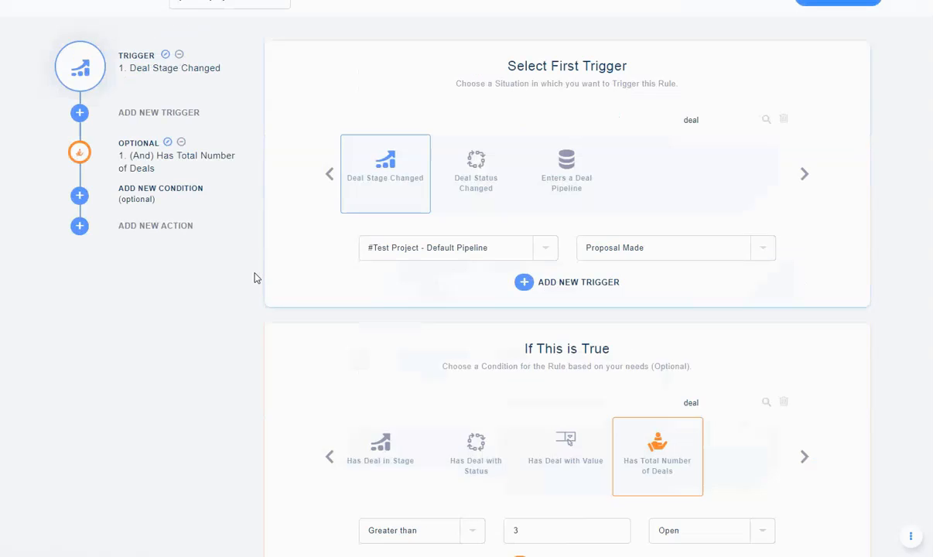
{"action": "left_click", "coordinate": [158, 225]}
{"action": "left_click", "coordinate": [763, 197]}
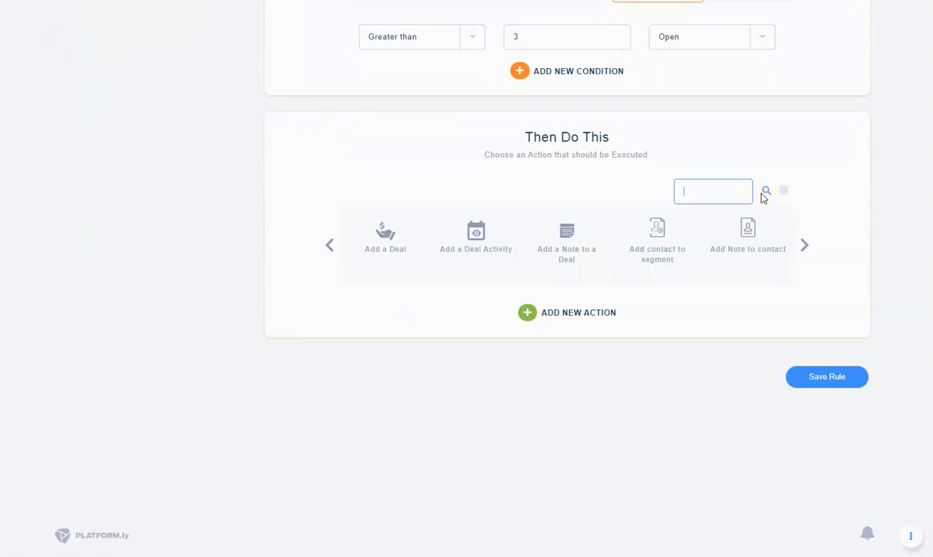
{"action": "type", "text": "deal"}
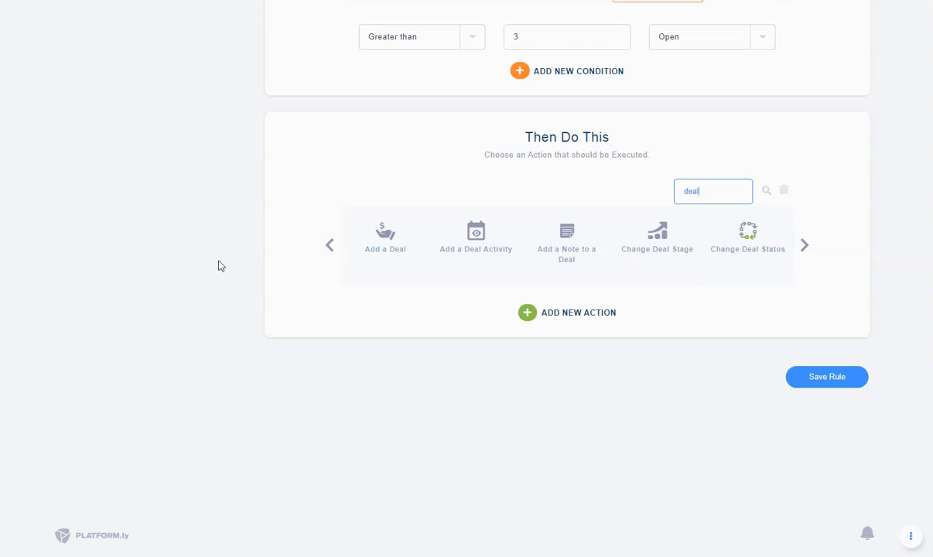
Set the action to Add a Deal in the #Test Project - Default Pipeline at the Lead stage
{"action": "left_click", "coordinate": [400, 240]}
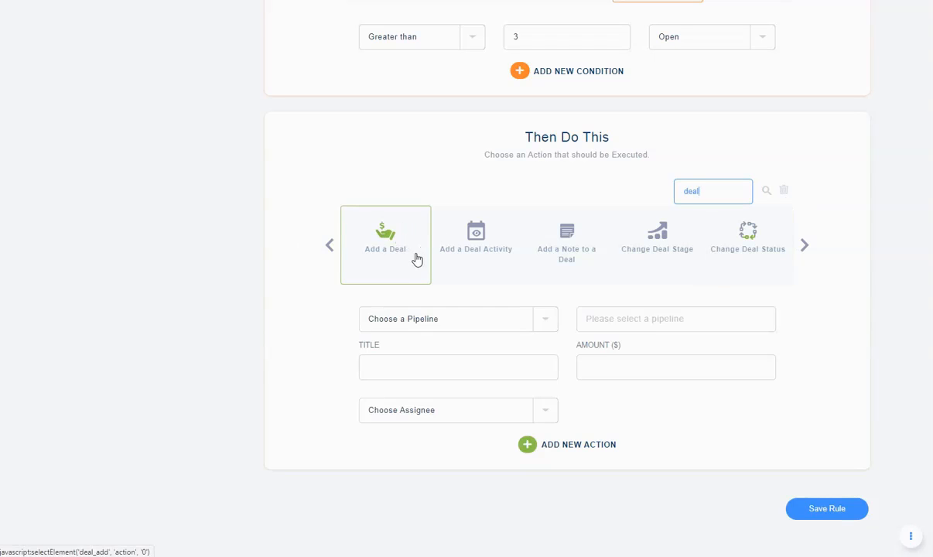
{"action": "left_click", "coordinate": [396, 320]}
{"action": "left_click", "coordinate": [441, 398]}
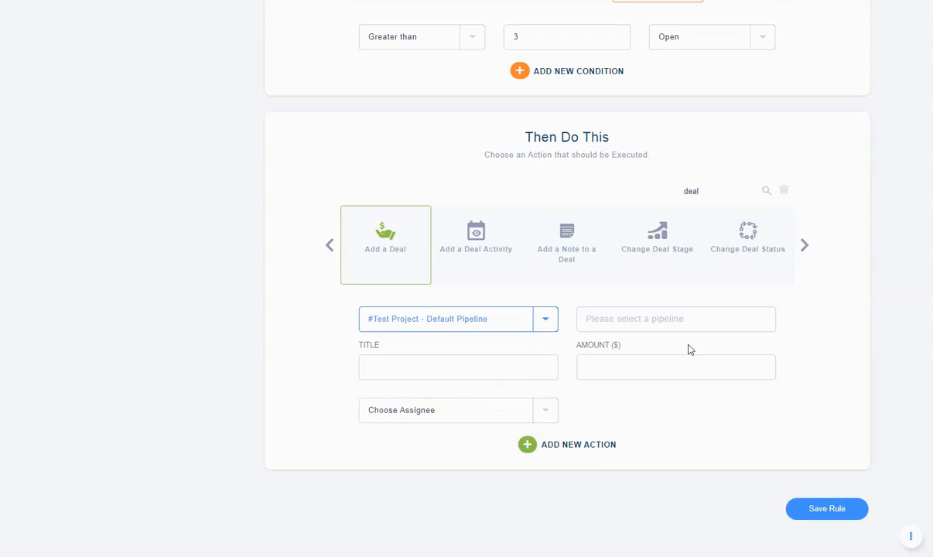
{"action": "left_click", "coordinate": [636, 324]}
{"action": "left_click", "coordinate": [604, 371]}
Give the deal the title "Deal Title" and an amount of $600, and assign it to the individual team member
{"action": "left_click", "coordinate": [464, 369]}
{"action": "type", "text": "Deal Title"}
{"action": "left_click", "coordinate": [605, 371]}
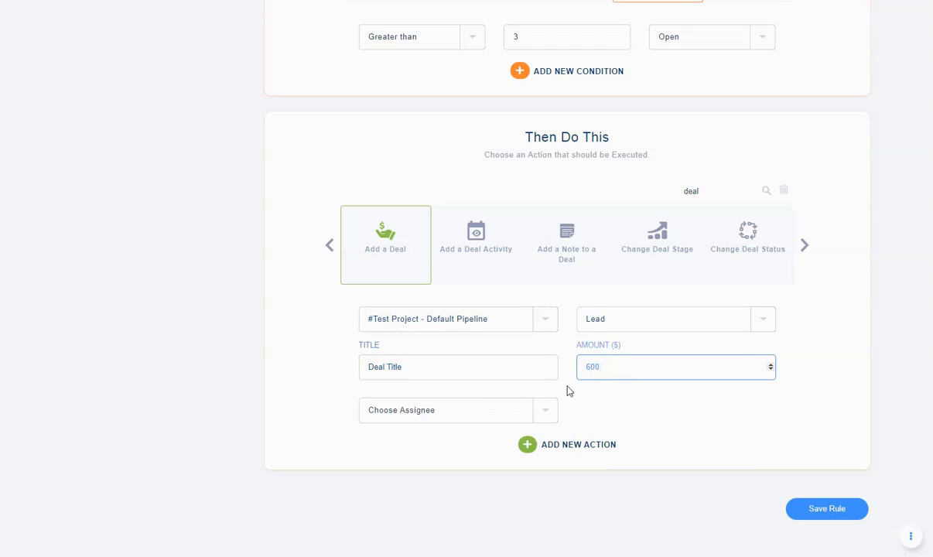
{"action": "left_click", "coordinate": [466, 415]}
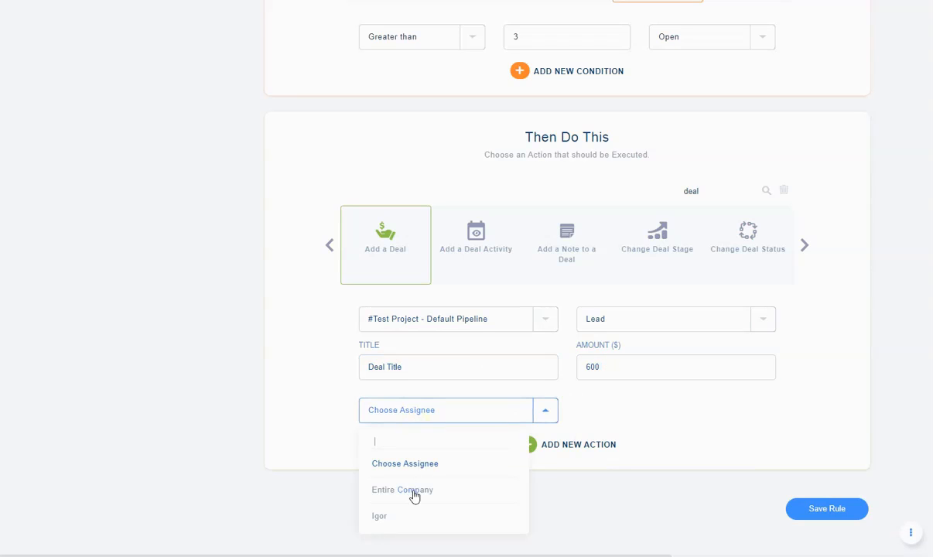
{"action": "left_click", "coordinate": [413, 493]}
{"action": "left_click", "coordinate": [410, 414]}
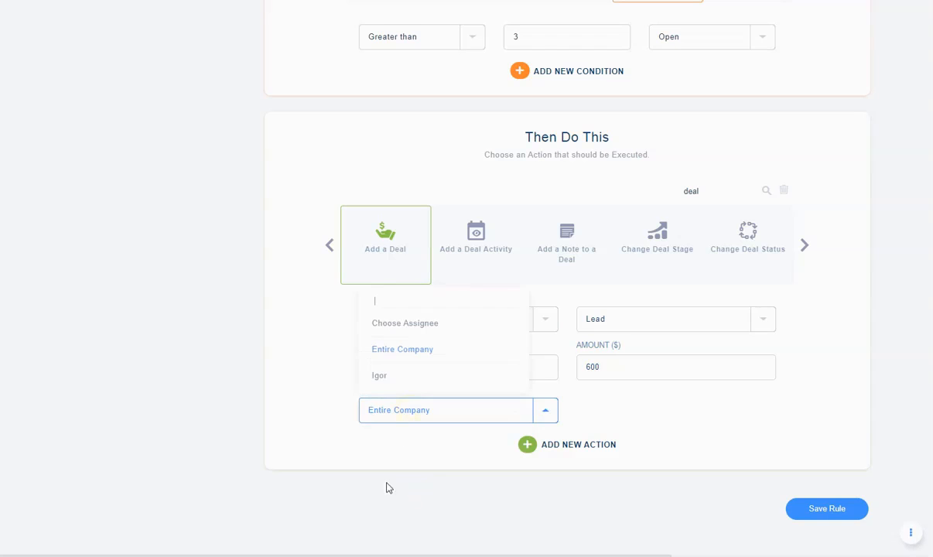
{"action": "left_click", "coordinate": [387, 378]}
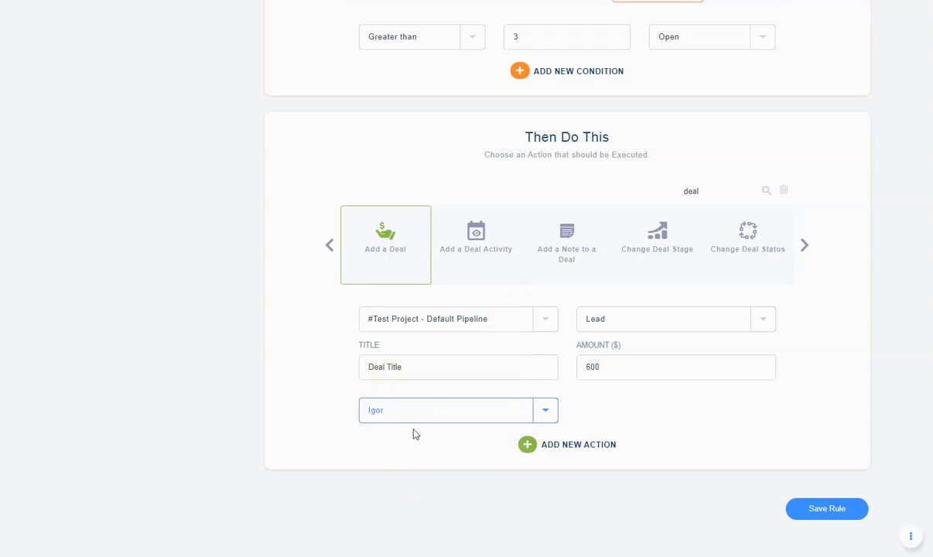
Switch the action to Add a Deal Activity with the activity type Email, assigned to the individual team member
{"action": "left_click", "coordinate": [485, 231]}
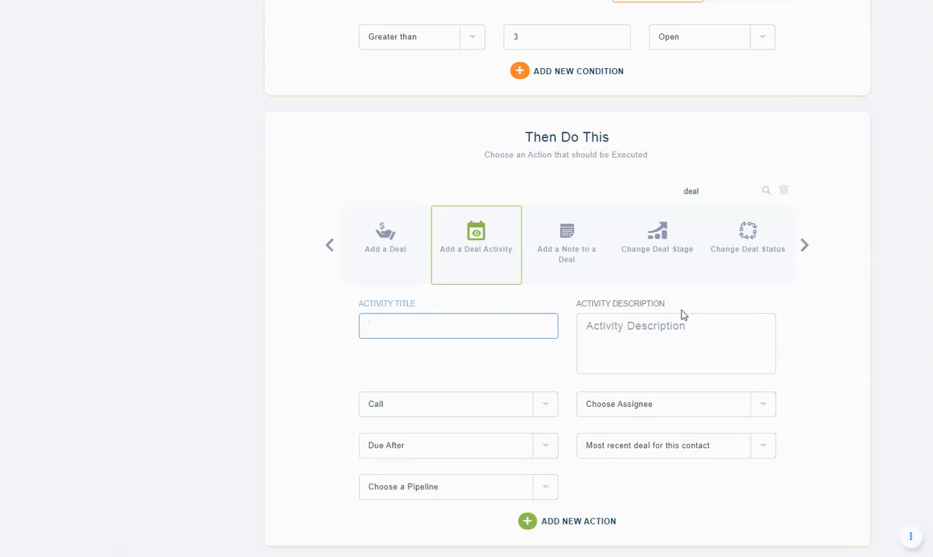
{"action": "left_click", "coordinate": [411, 403]}
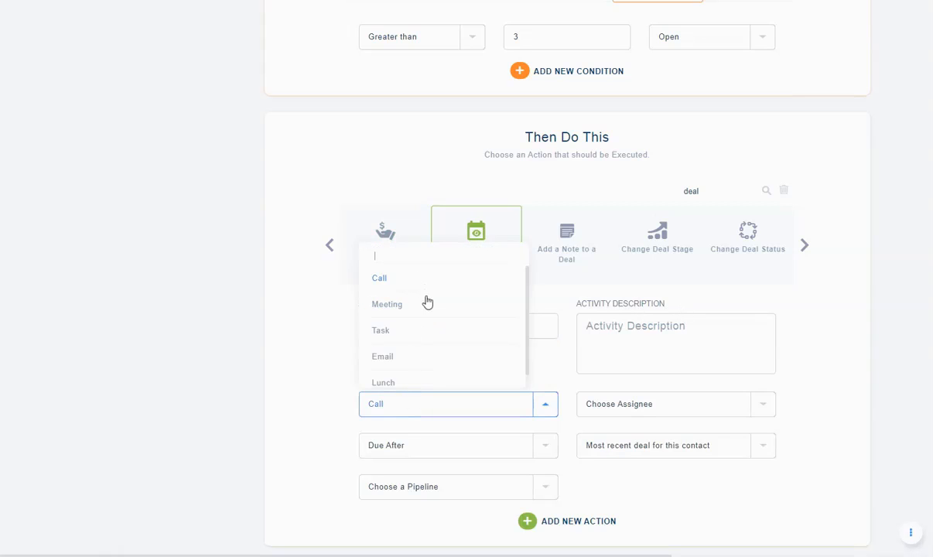
{"action": "scroll", "coordinate": [419, 313], "scroll_direction": "down", "scroll_amount": 1}
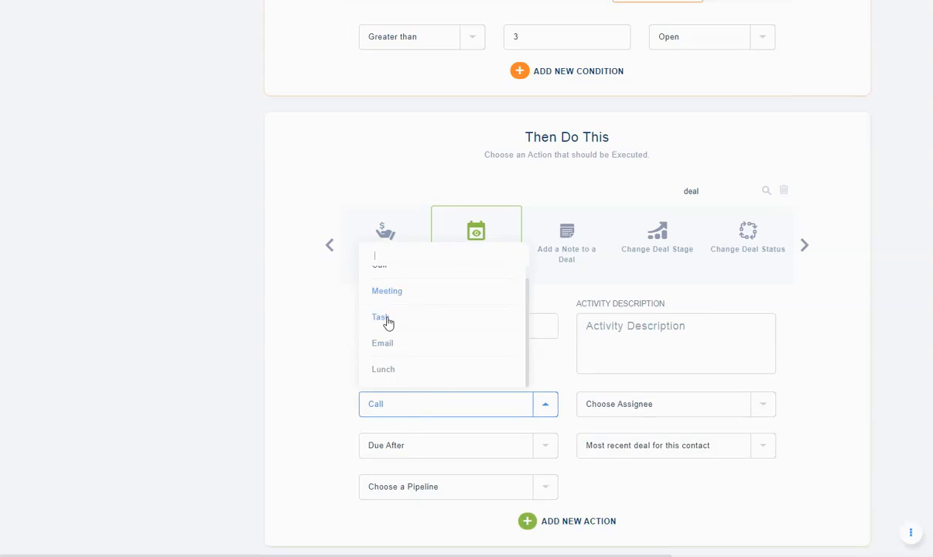
{"action": "left_click", "coordinate": [388, 341]}
{"action": "left_click", "coordinate": [666, 407]}
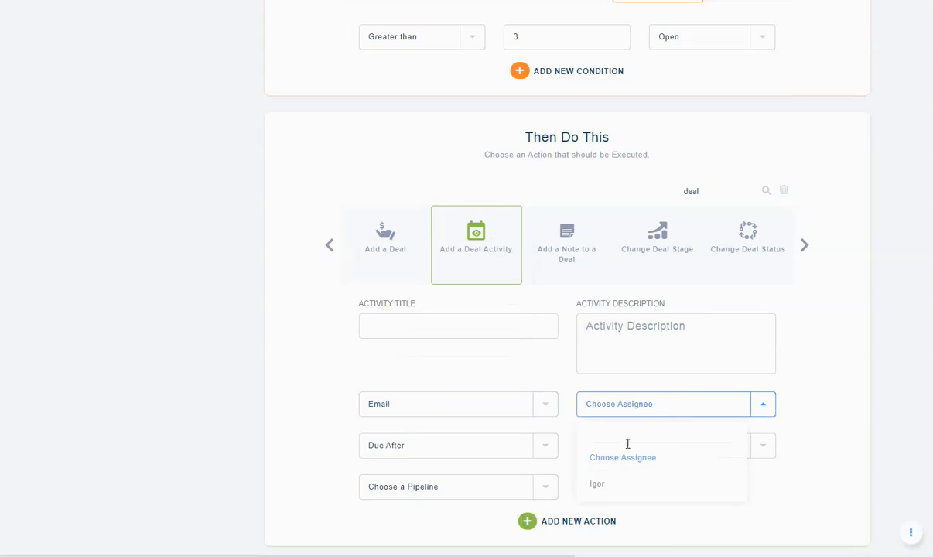
{"action": "left_click", "coordinate": [599, 485]}
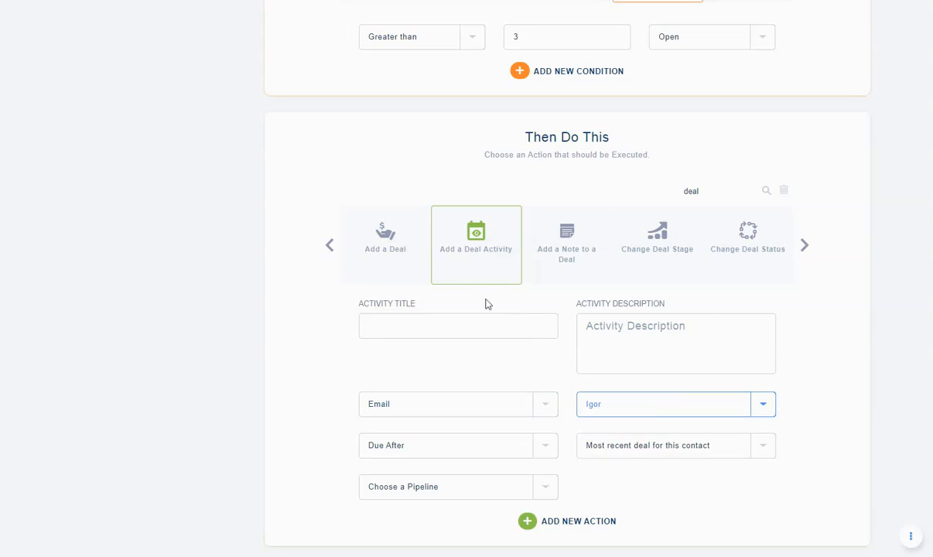
Set the deal activity's Due After value to 3 Days
{"action": "scroll", "coordinate": [287, 304], "scroll_direction": "down", "scroll_amount": 1}
{"action": "scroll", "coordinate": [287, 304], "scroll_direction": "down", "scroll_amount": 1}
{"action": "left_click", "coordinate": [443, 278]}
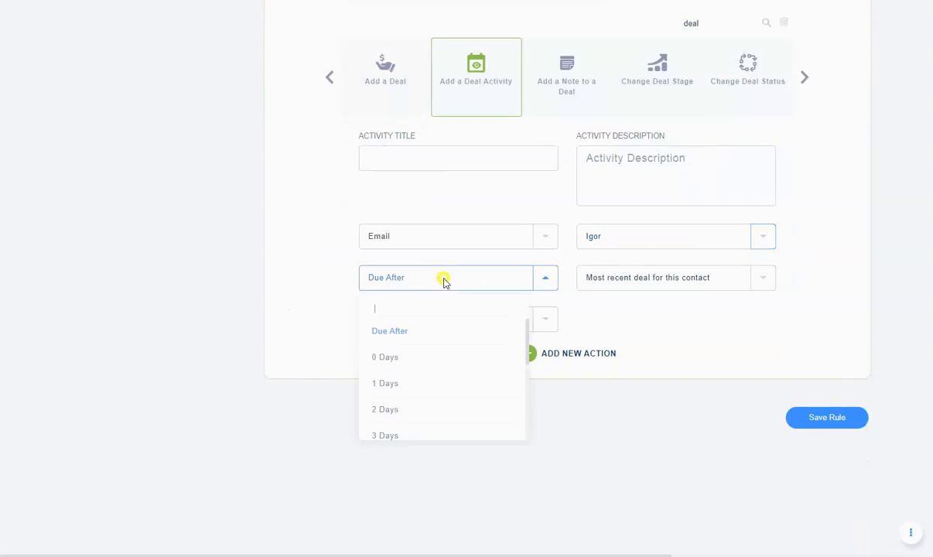
{"action": "left_click", "coordinate": [391, 359]}
{"action": "left_click", "coordinate": [391, 277]}
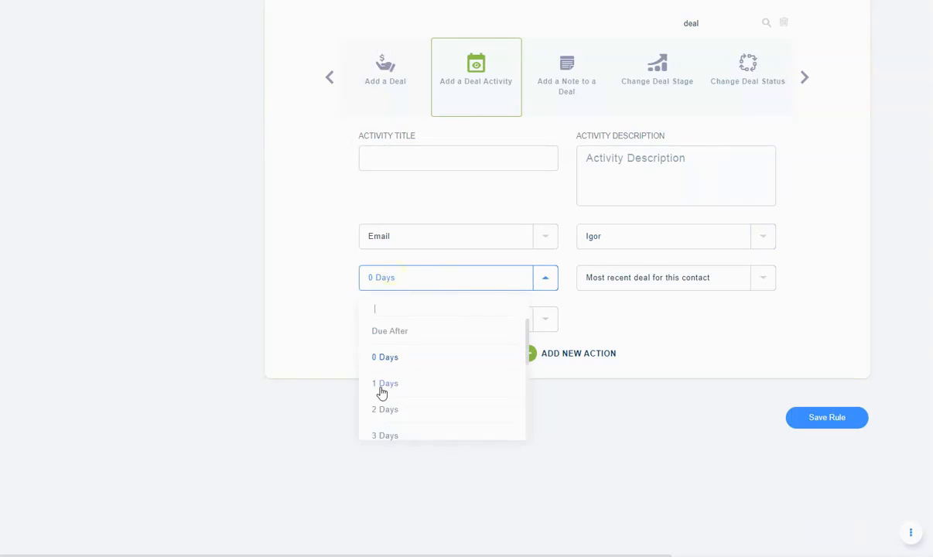
{"action": "left_click", "coordinate": [390, 418]}
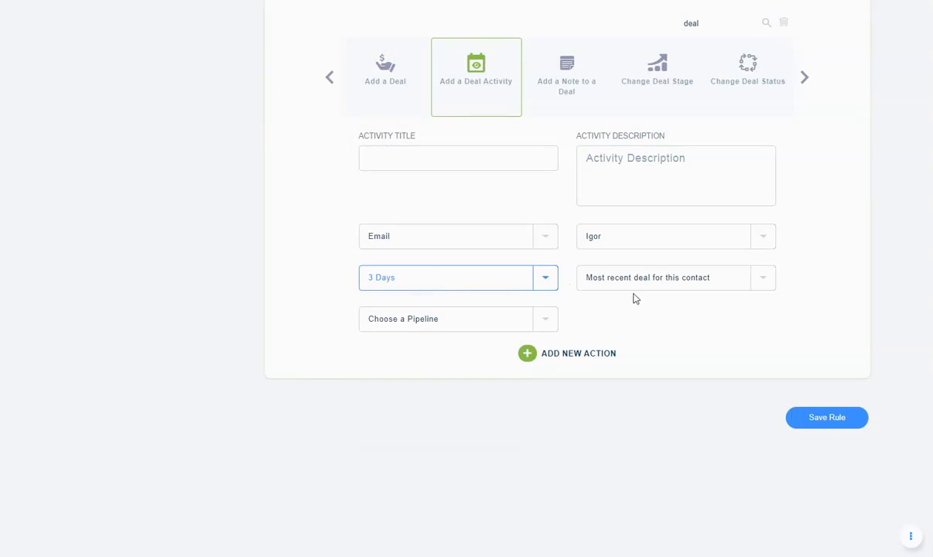
Apply the activity to the most recent deal for this contact in the #Test Project - Default Pipeline
{"action": "scroll", "coordinate": [792, 338], "scroll_direction": "up", "scroll_amount": 1}
{"action": "left_click", "coordinate": [762, 364]}
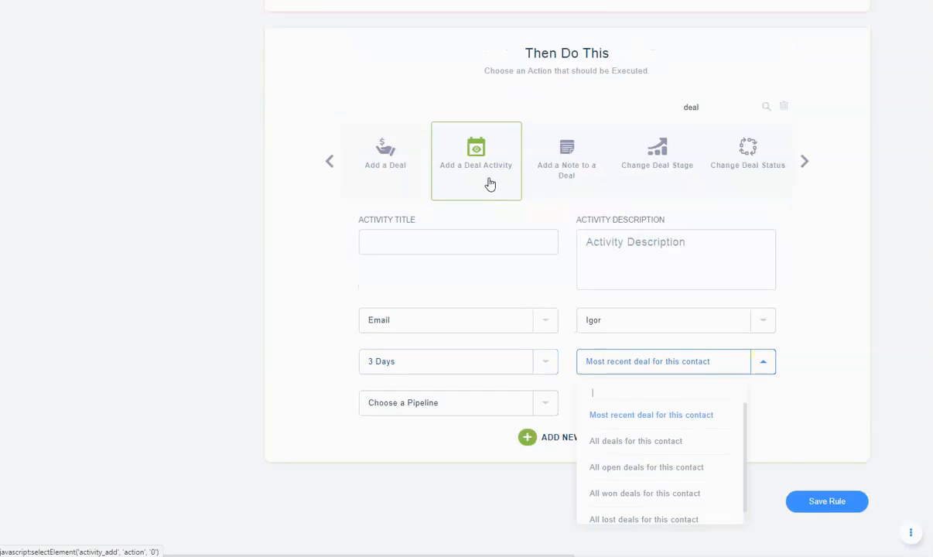
{"action": "scroll", "coordinate": [745, 437], "scroll_direction": "down", "scroll_amount": 1}
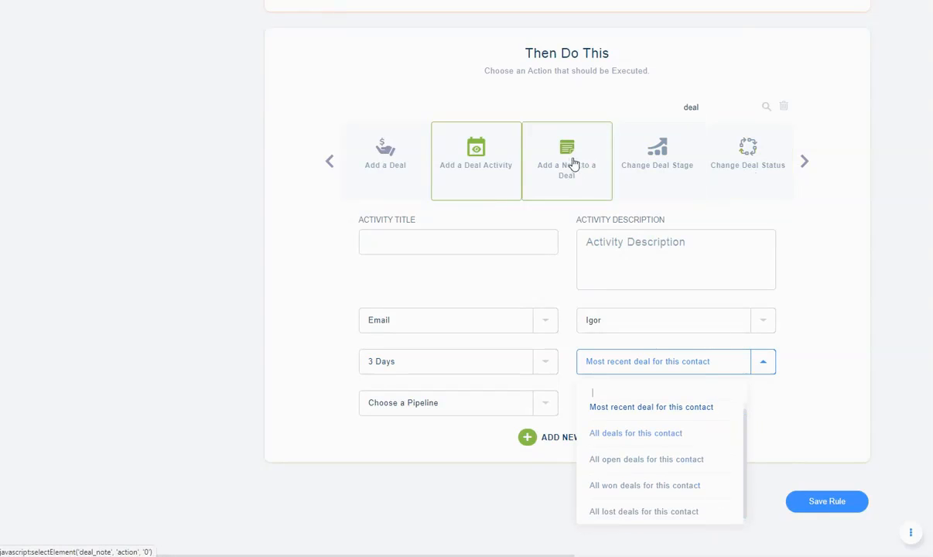
{"action": "left_click", "coordinate": [700, 411]}
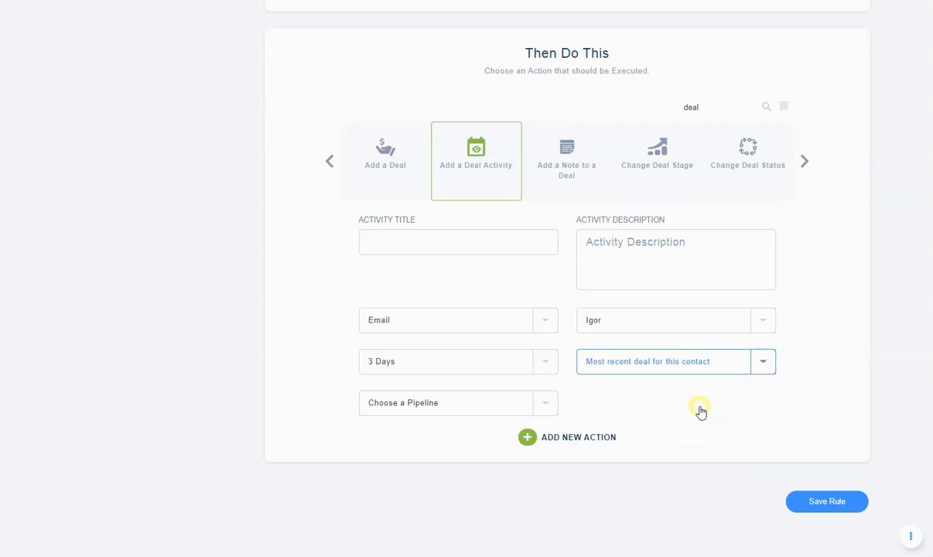
{"action": "left_click", "coordinate": [408, 403]}
{"action": "left_click", "coordinate": [471, 483]}
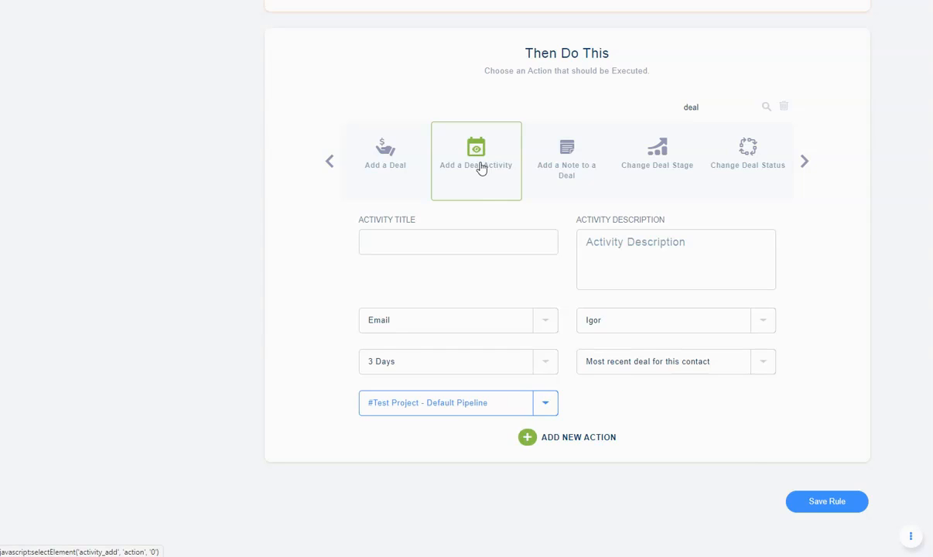
Change which deals receive the activity to All open deals for this contact
{"action": "left_click", "coordinate": [720, 364]}
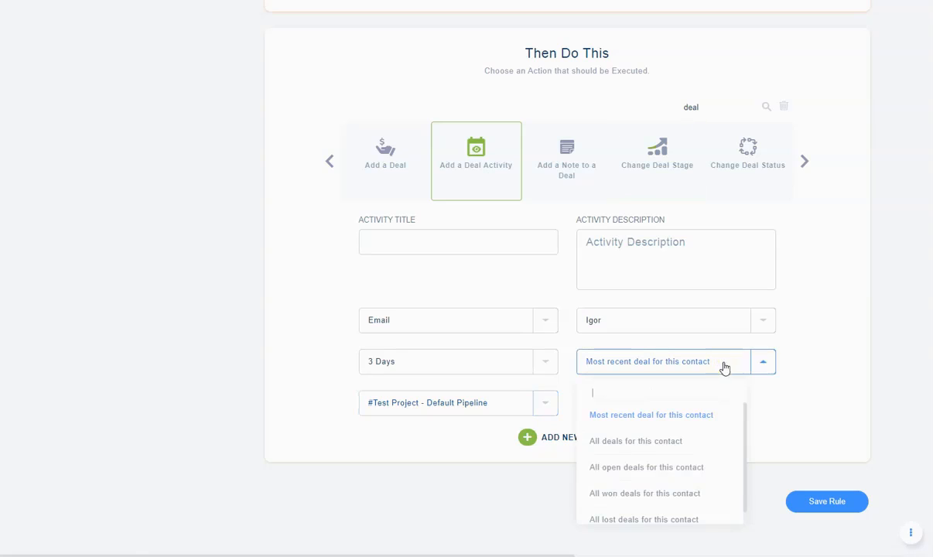
{"action": "left_click", "coordinate": [675, 445]}
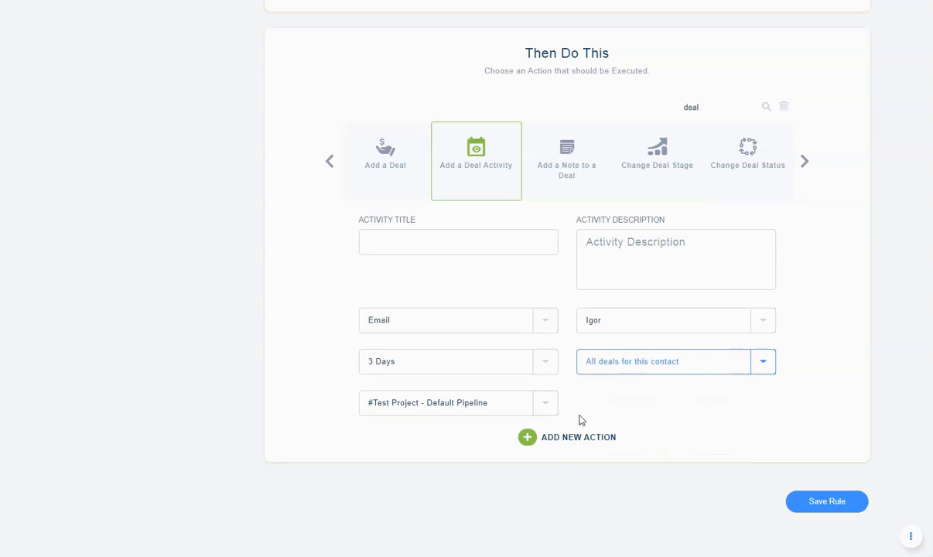
{"action": "left_click", "coordinate": [703, 365]}
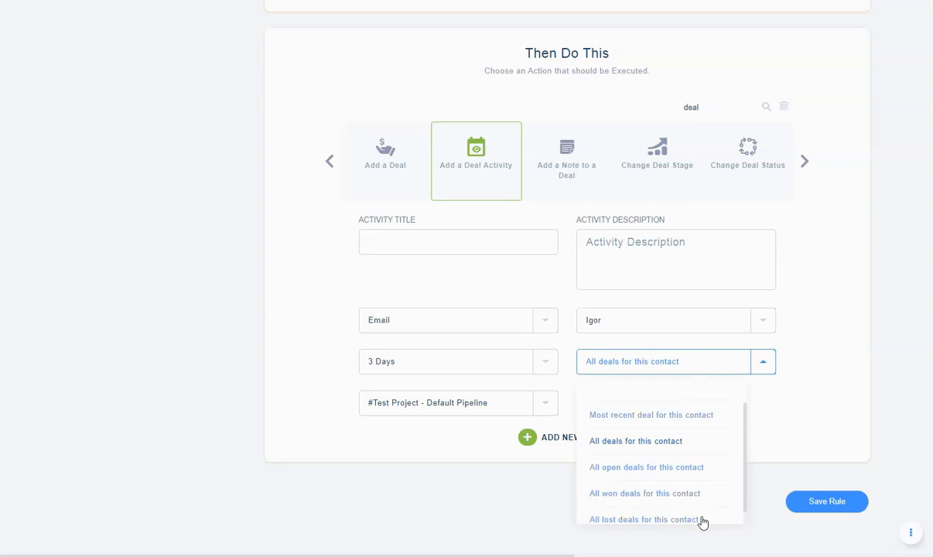
{"action": "left_click", "coordinate": [630, 470]}
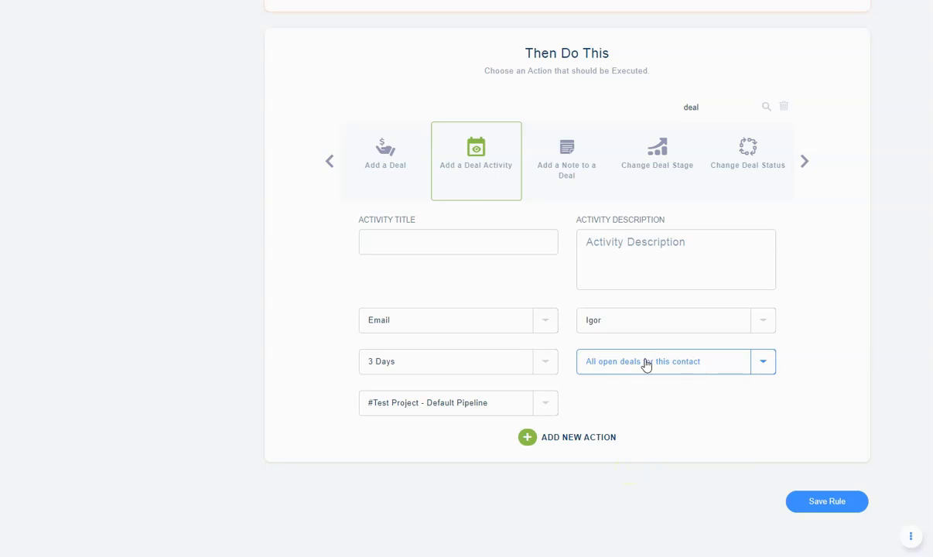
Enter the activity title "Call him" and the description "Call this contact and send him the offer."
{"action": "left_click", "coordinate": [409, 244]}
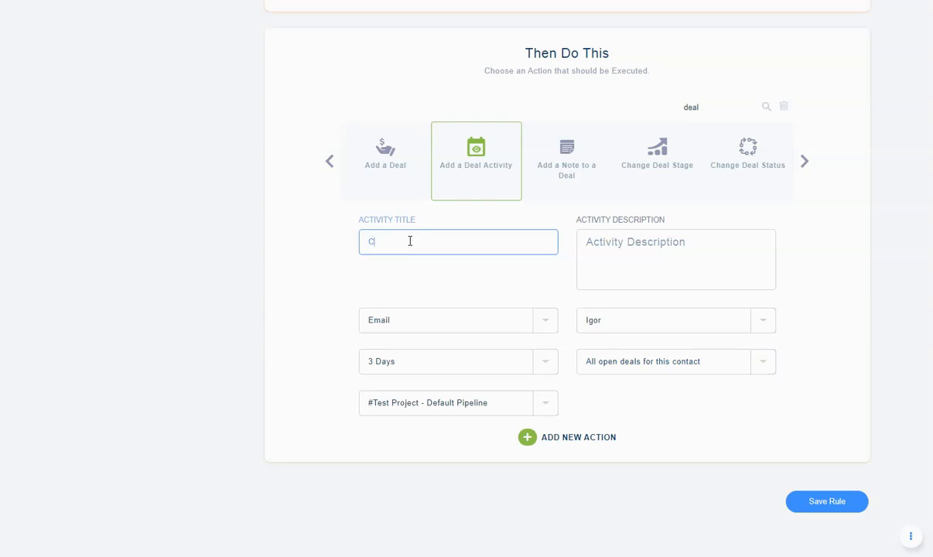
{"action": "key", "text": "Tab"}
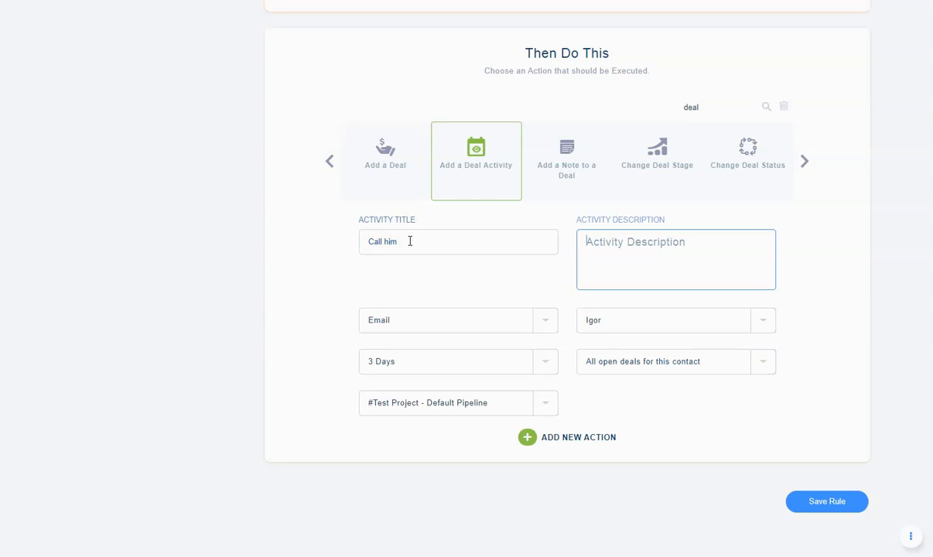
{"action": "type", "text": "Call this contact and send him the offer"}
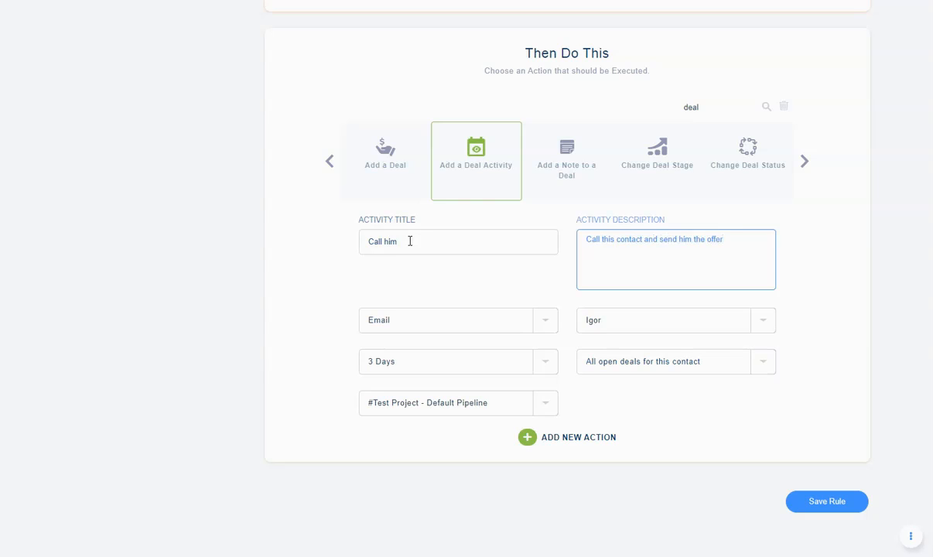
Change the activity type to Call and Due After to 1 Days, choosing All open deals for this contact
{"action": "left_click", "coordinate": [445, 319]}
{"action": "left_click", "coordinate": [400, 206]}
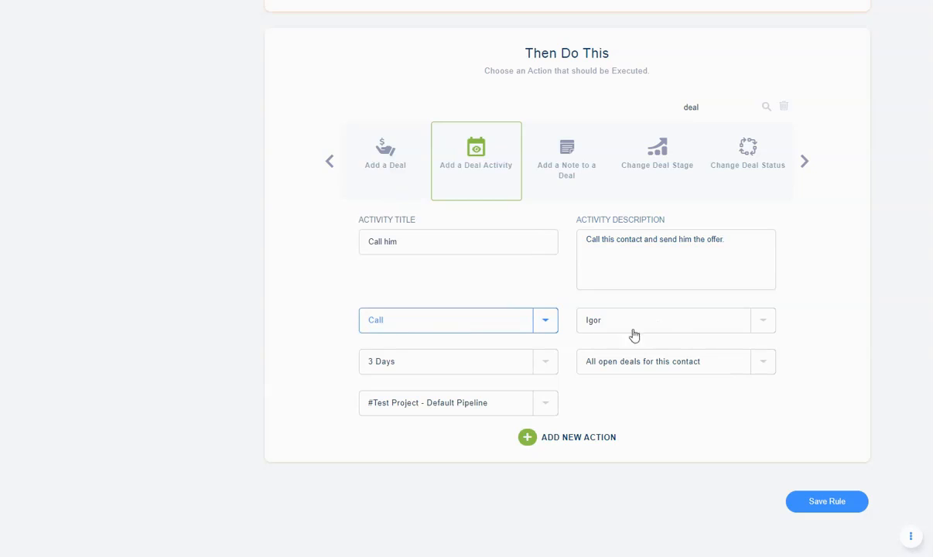
{"action": "left_click", "coordinate": [401, 369]}
{"action": "left_click", "coordinate": [390, 464]}
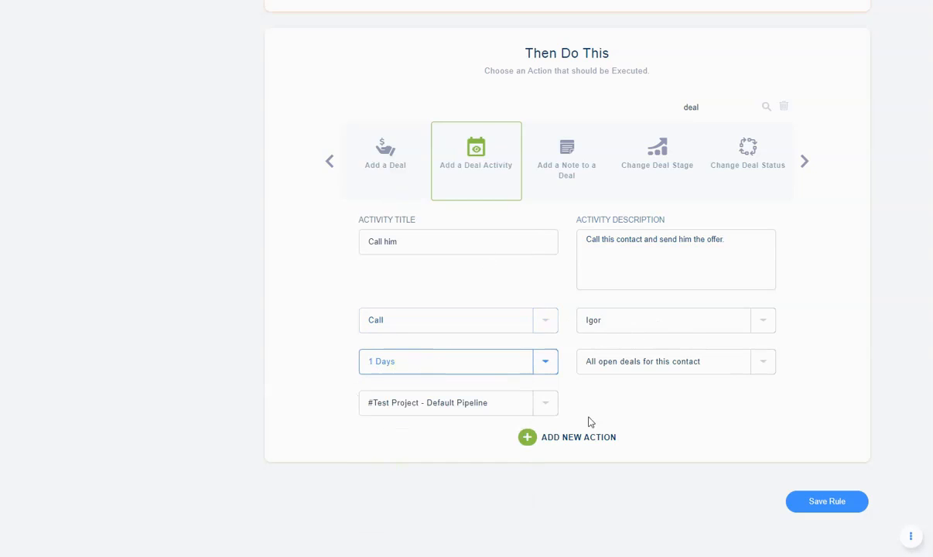
{"action": "left_click", "coordinate": [670, 365]}
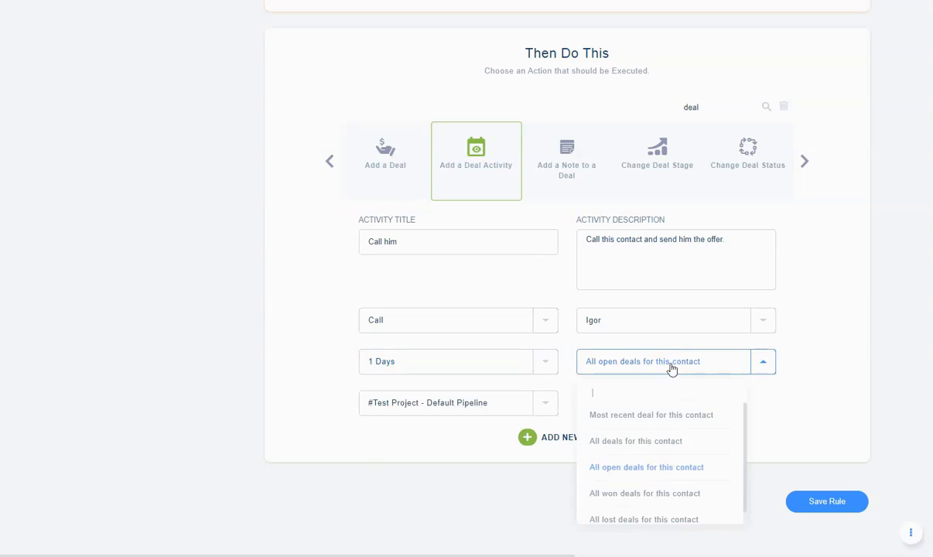
{"action": "left_click", "coordinate": [640, 464]}
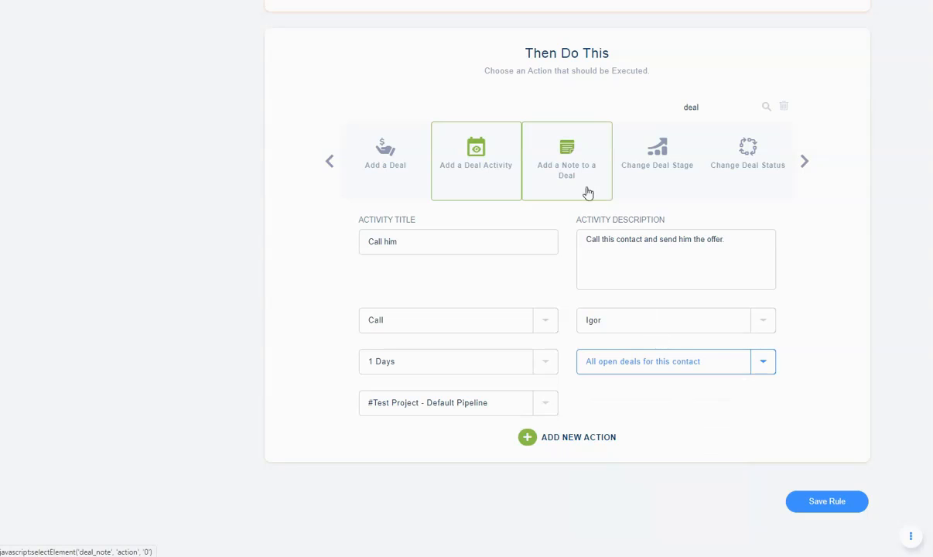
Switch the rule's action to Add a Note to a Deal and examine its deal and pipeline options
{"action": "left_click", "coordinate": [562, 177]}
{"action": "left_click", "coordinate": [467, 241]}
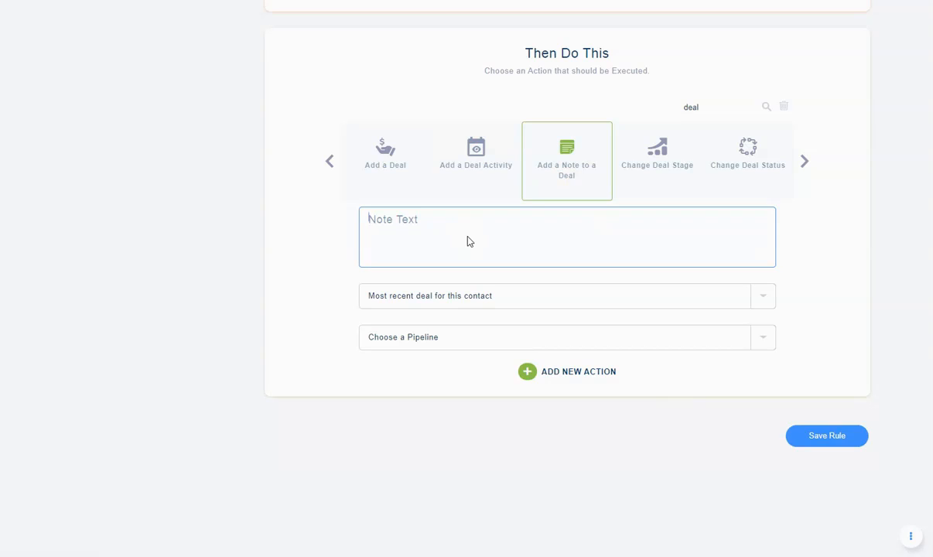
{"action": "left_click", "coordinate": [433, 300]}
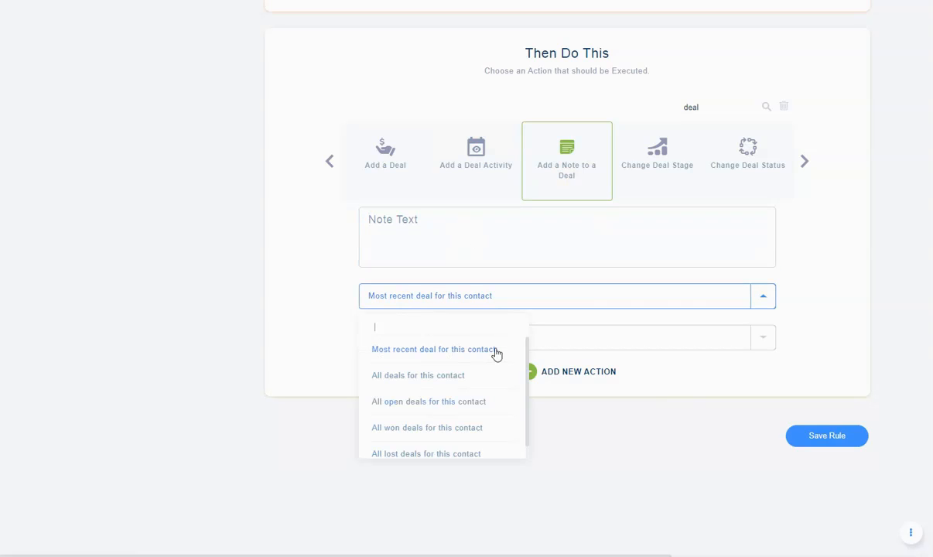
{"action": "left_click", "coordinate": [322, 274]}
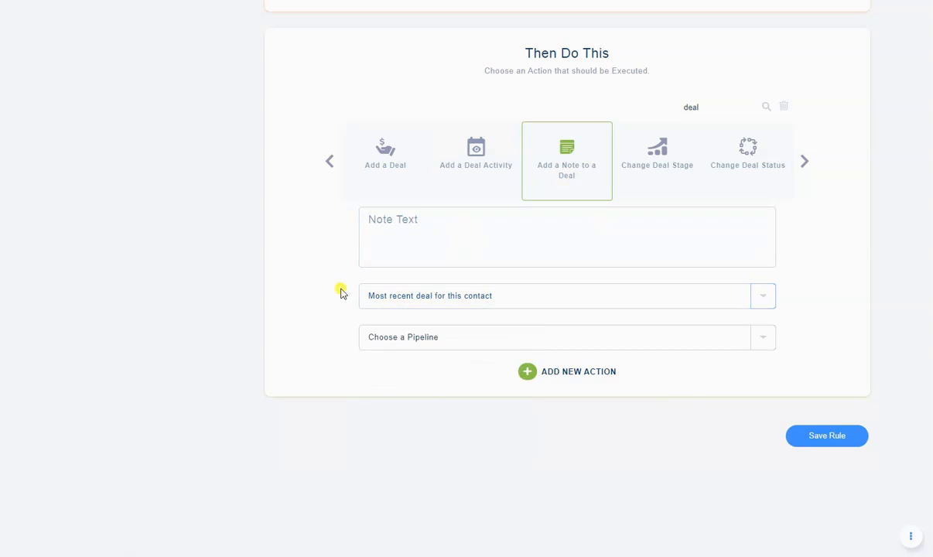
{"action": "left_click", "coordinate": [384, 339]}
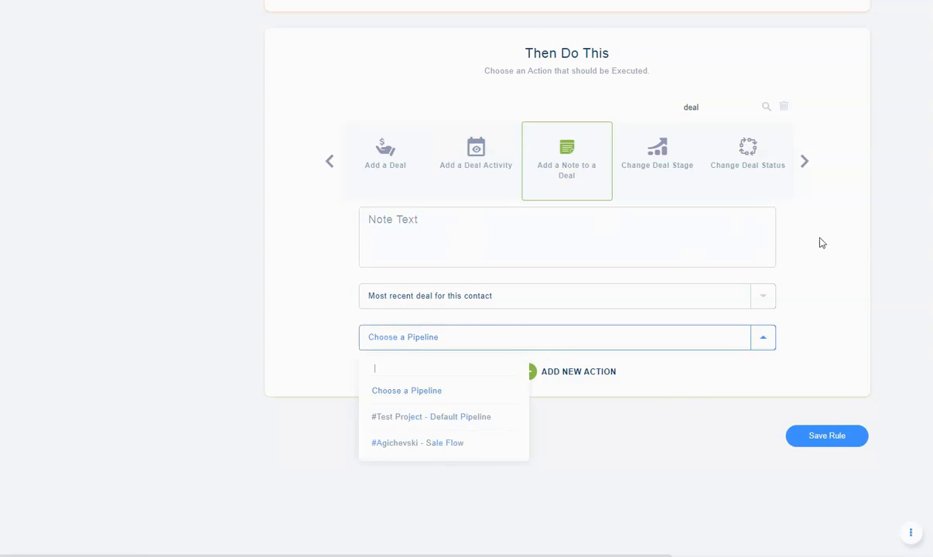
Change the action to Change Deal Stage, moving the most recent deal in #Test Project - Default Pipeline to Proposal Made
{"action": "left_click", "coordinate": [673, 155]}
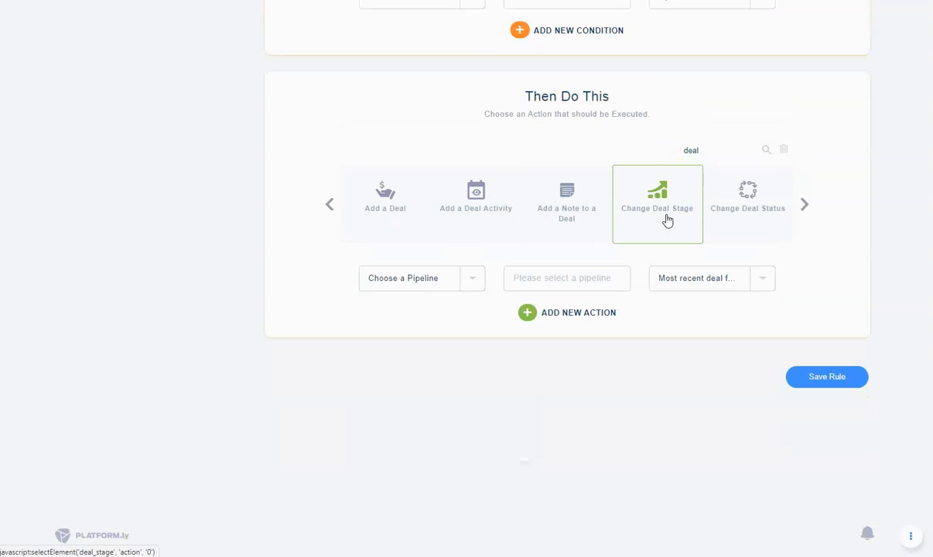
{"action": "left_click", "coordinate": [433, 278]}
{"action": "left_click", "coordinate": [463, 361]}
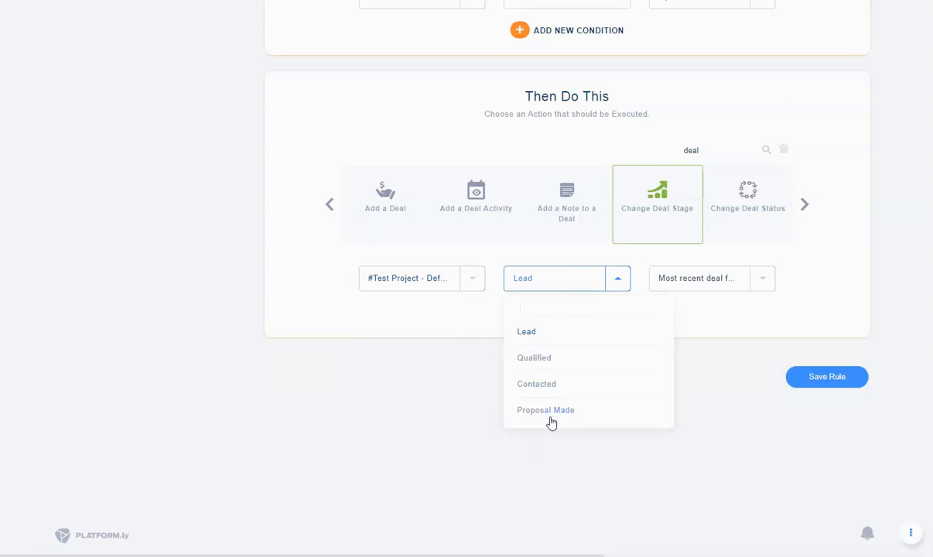
{"action": "left_click", "coordinate": [559, 409]}
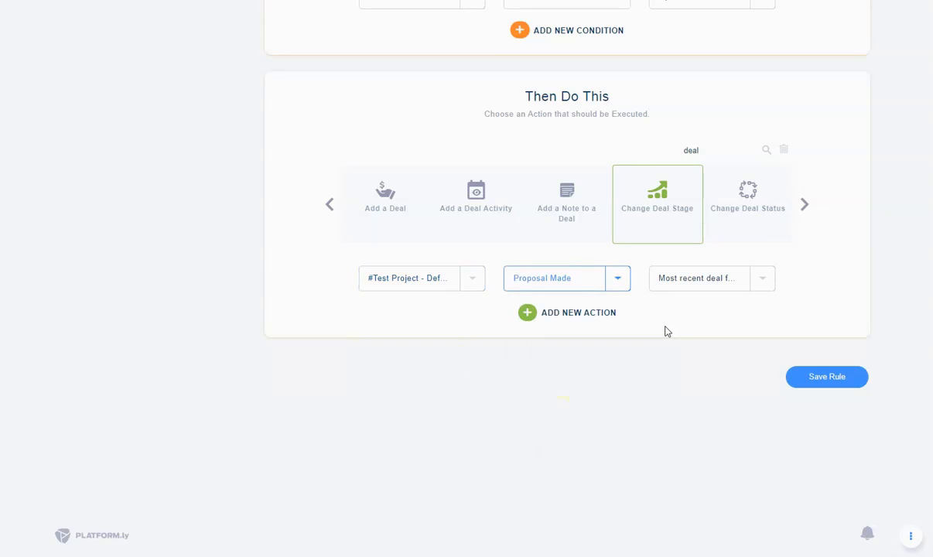
{"action": "left_click", "coordinate": [716, 280]}
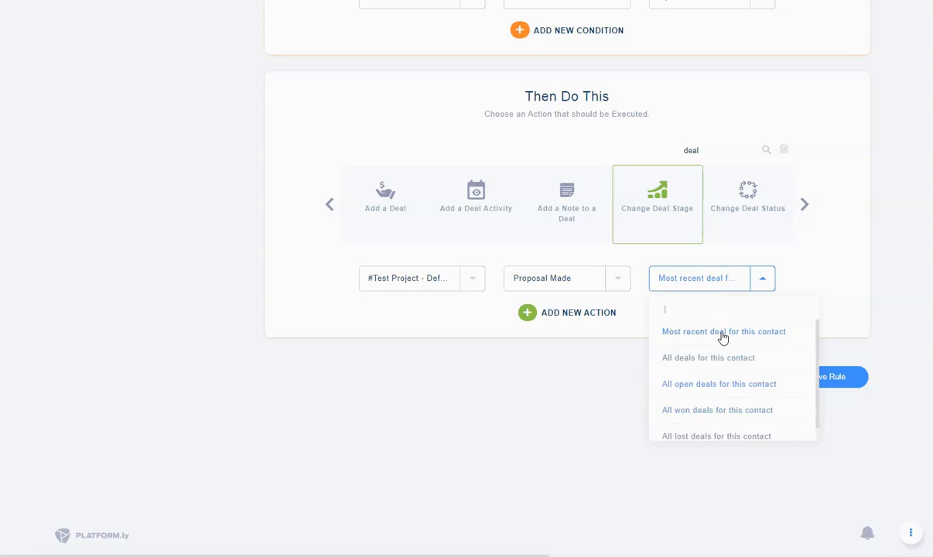
{"action": "left_click", "coordinate": [629, 394]}
Switch the action to Change Deal Status and examine the available deal statuses
{"action": "left_click", "coordinate": [805, 204]}
{"action": "left_click", "coordinate": [806, 206]}
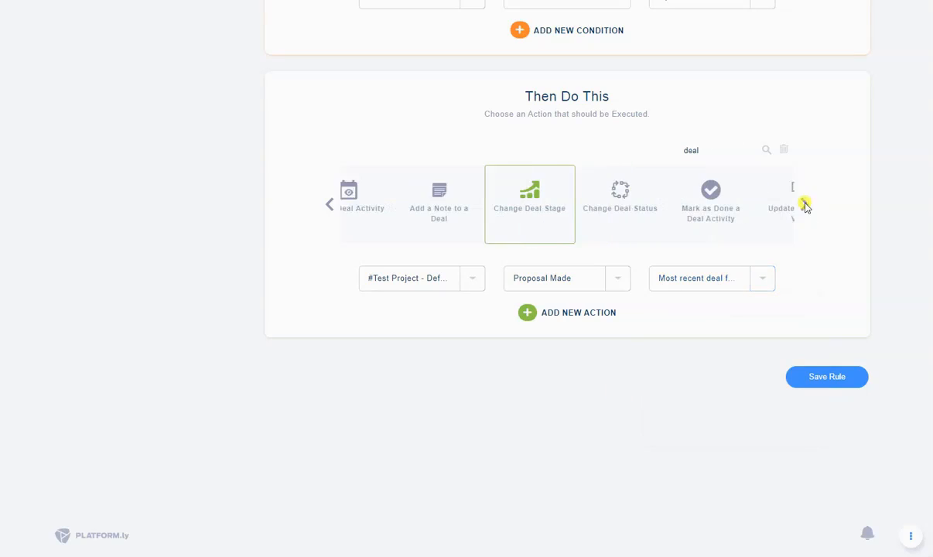
{"action": "left_click", "coordinate": [593, 220]}
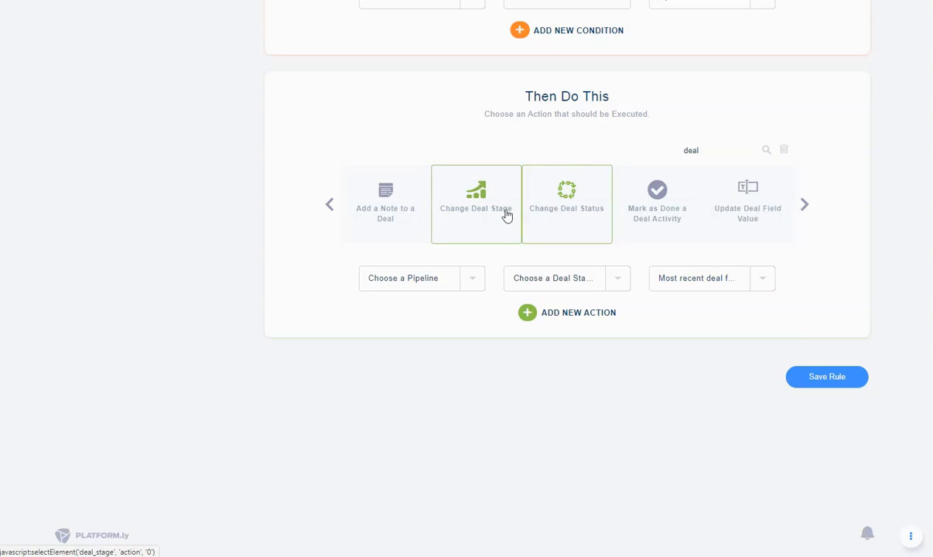
{"action": "left_click", "coordinate": [572, 277]}
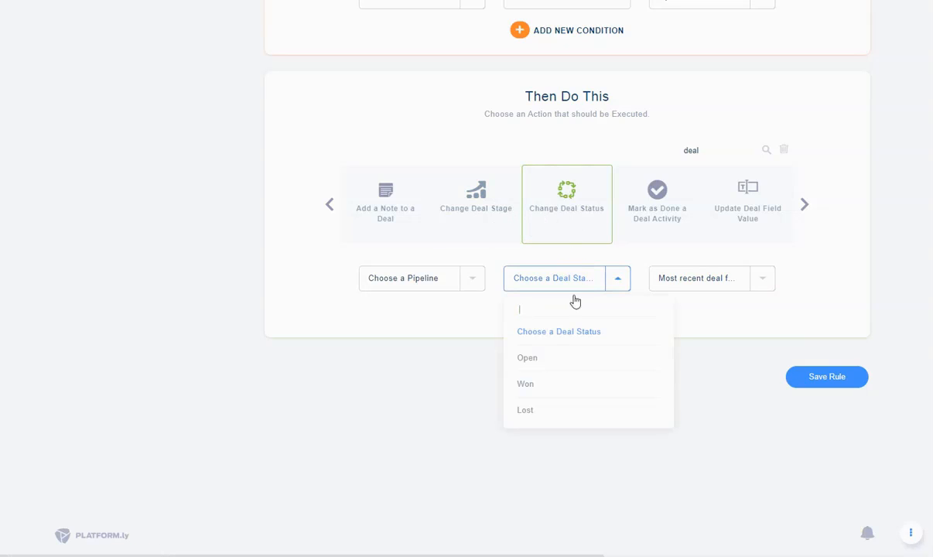
Change the action to Mark as Done a Deal Activity, choosing All Deal Activities and the #Test Project - Default Pipeline
{"action": "left_click", "coordinate": [804, 205]}
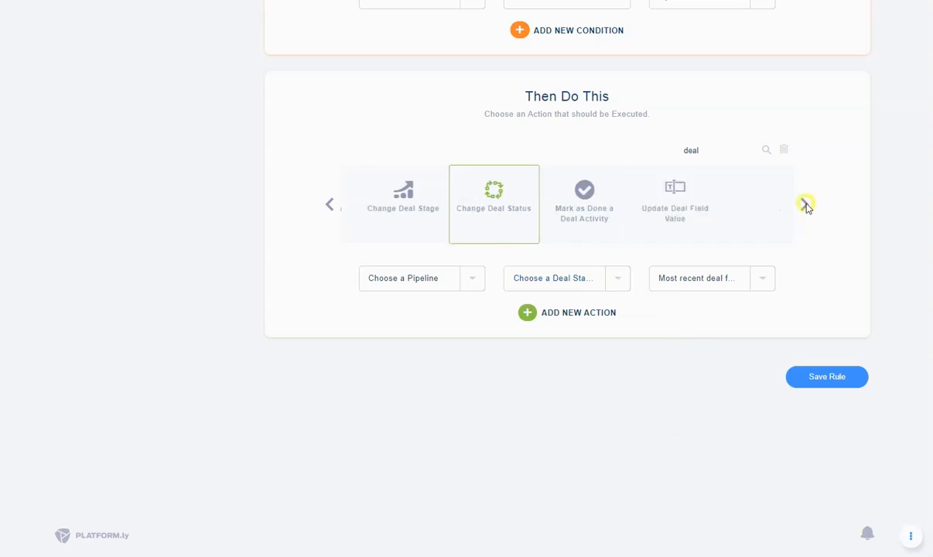
{"action": "left_click", "coordinate": [572, 206]}
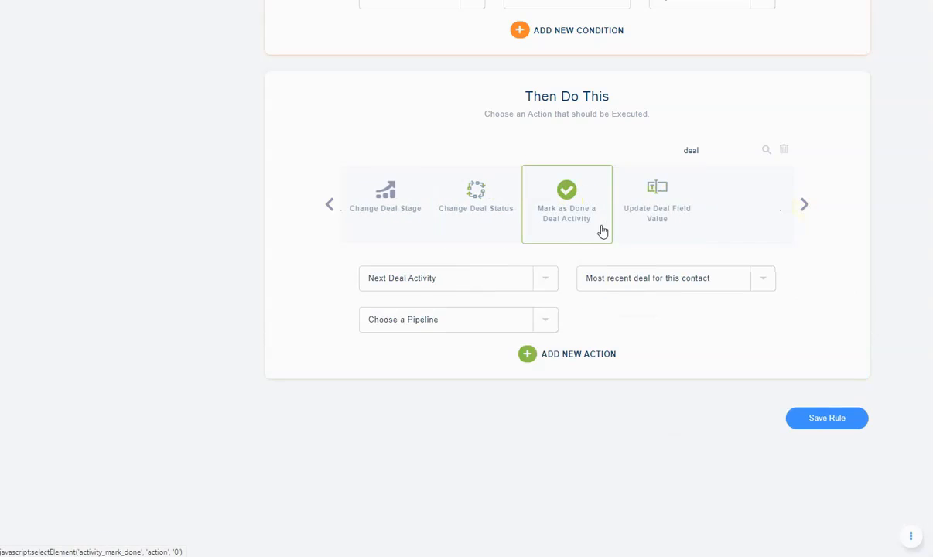
{"action": "left_click", "coordinate": [415, 270]}
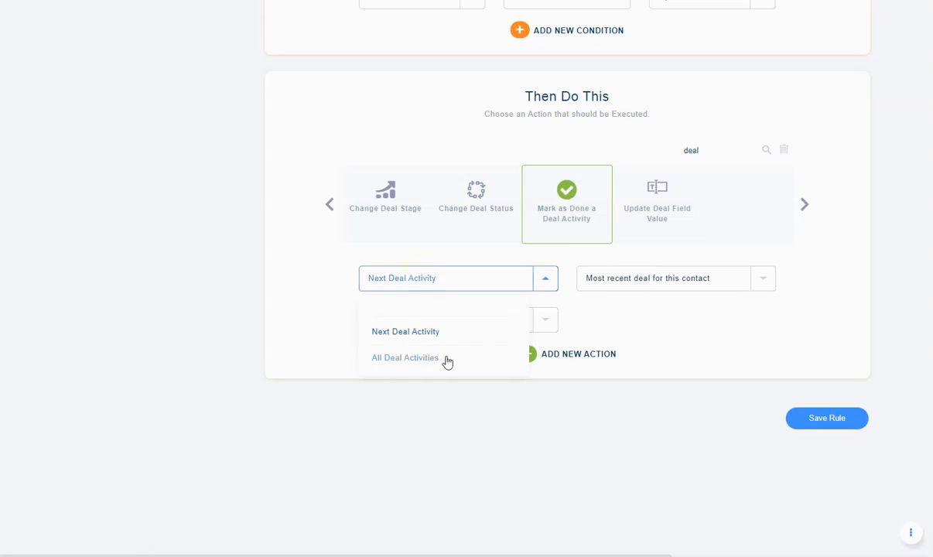
{"action": "left_click", "coordinate": [650, 283]}
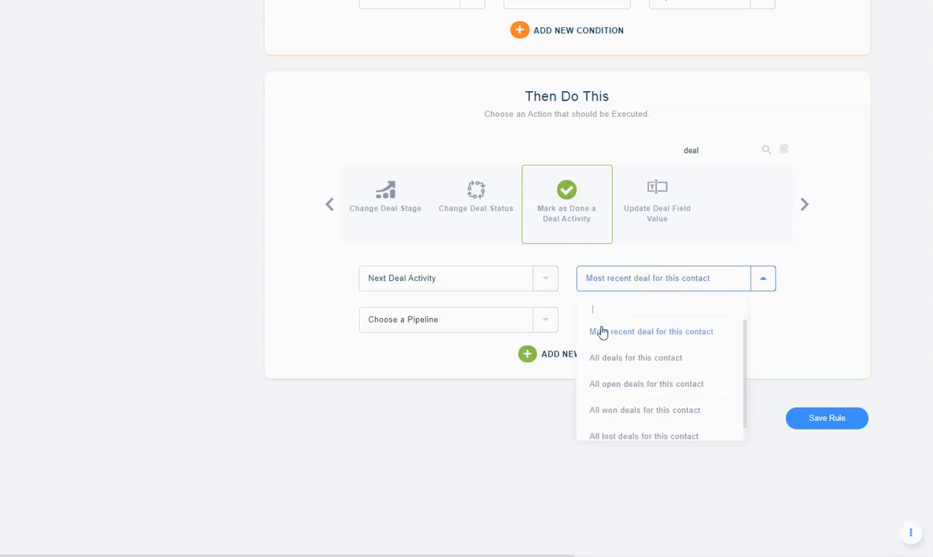
{"action": "left_click", "coordinate": [812, 305]}
{"action": "left_click", "coordinate": [385, 322]}
{"action": "left_click", "coordinate": [435, 402]}
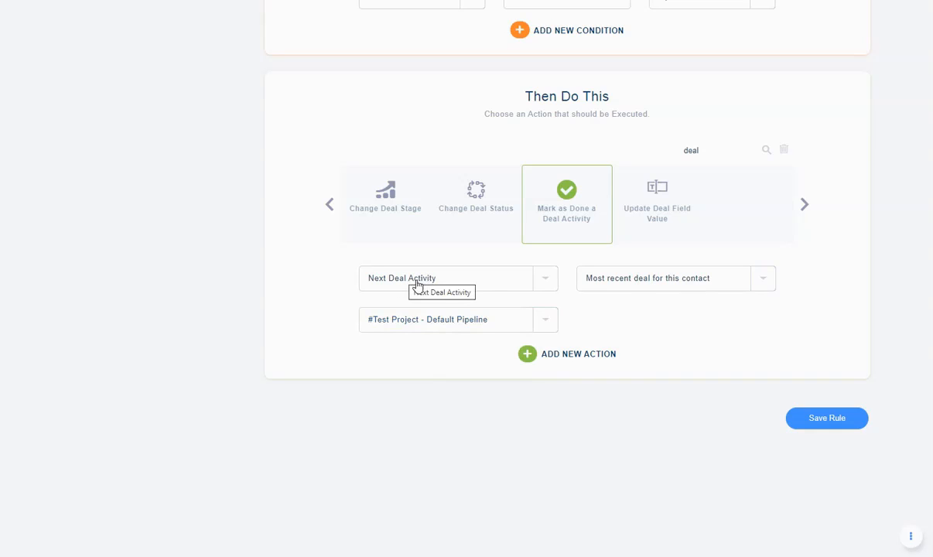
{"action": "left_click", "coordinate": [541, 278]}
{"action": "left_click", "coordinate": [402, 355]}
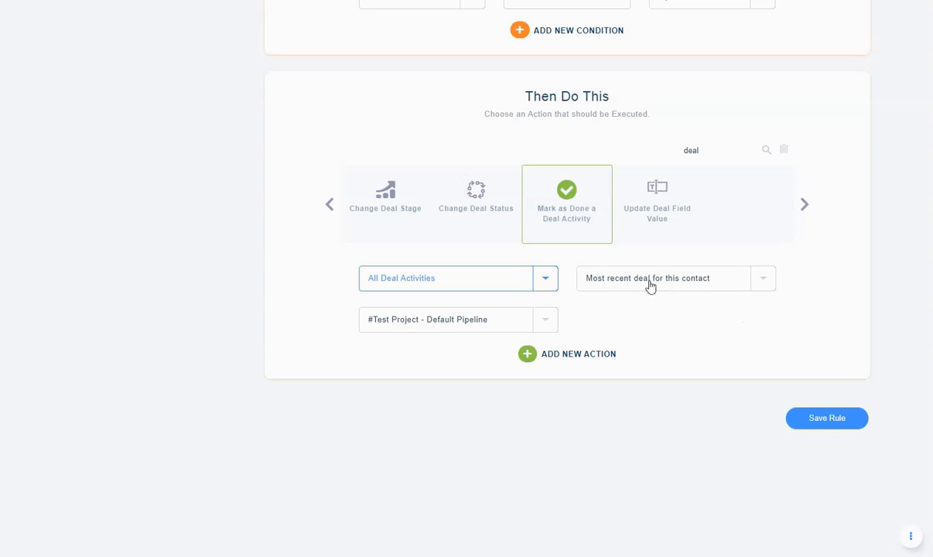
Change the action to Update Deal Field Value and set the amount to Increase by $50
{"action": "left_click", "coordinate": [665, 195]}
{"action": "left_click", "coordinate": [497, 279]}
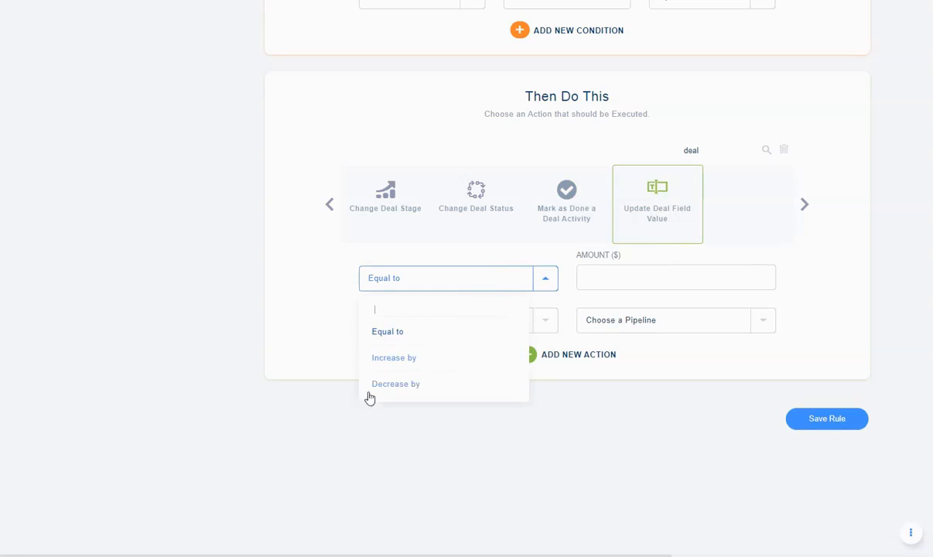
{"action": "left_click", "coordinate": [391, 360]}
{"action": "left_click", "coordinate": [620, 283]}
{"action": "type", "text": "50"}
Apply the value update to the most recent deal for this contact in the #Test Project - Default Pipeline
{"action": "left_click", "coordinate": [415, 364]}
{"action": "left_click", "coordinate": [446, 320]}
{"action": "left_click", "coordinate": [649, 313]}
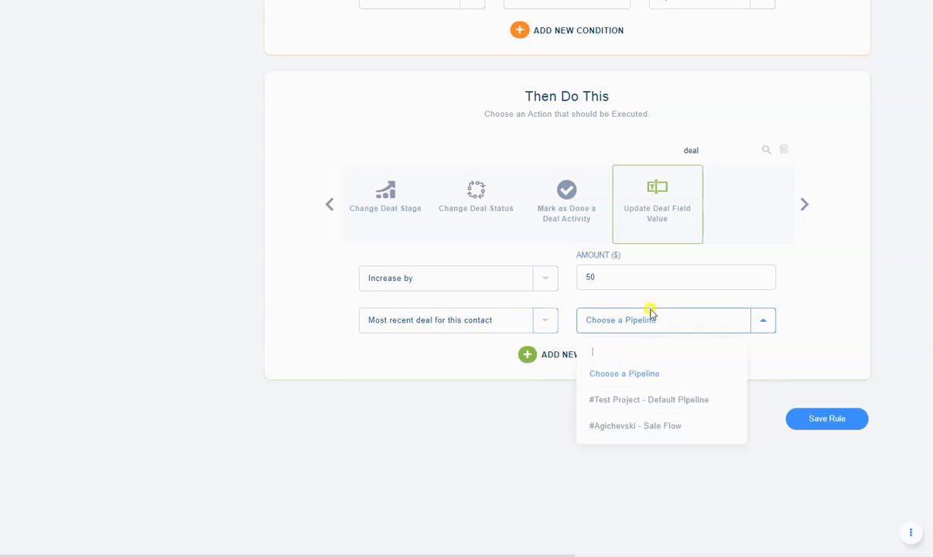
{"action": "left_click", "coordinate": [649, 399]}
{"action": "left_click", "coordinate": [431, 323]}
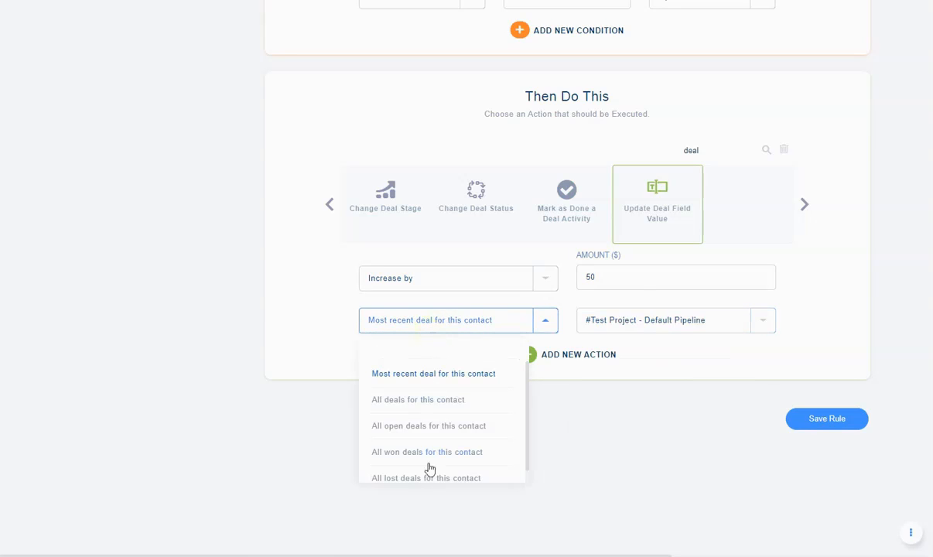
{"action": "left_click", "coordinate": [427, 376]}
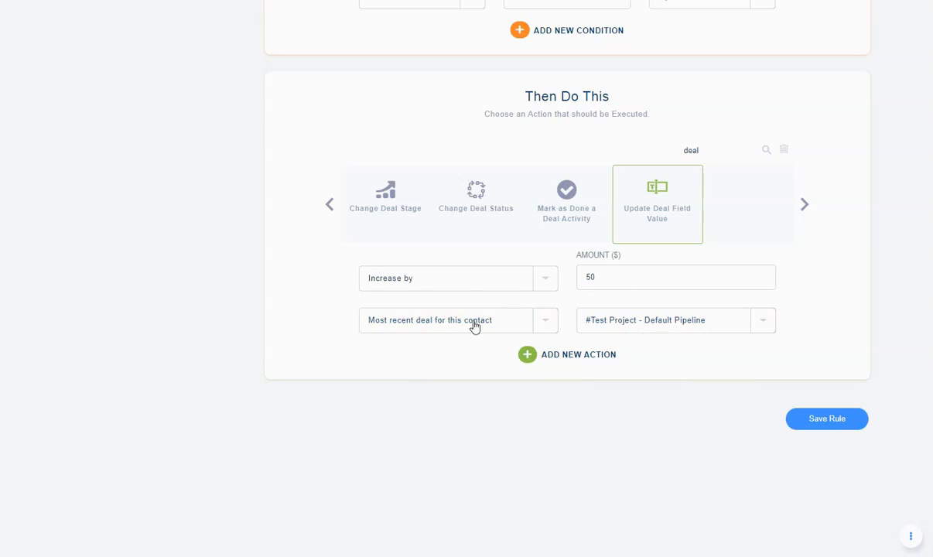
{"action": "left_click_drag", "start_coordinate": [614, 276], "coordinate": [581, 278]}
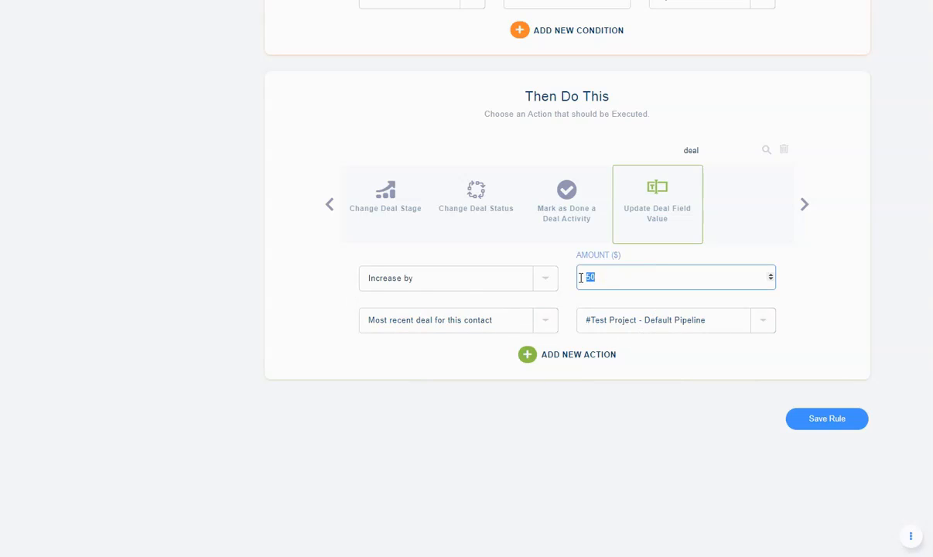
{"action": "left_click", "coordinate": [823, 286]}
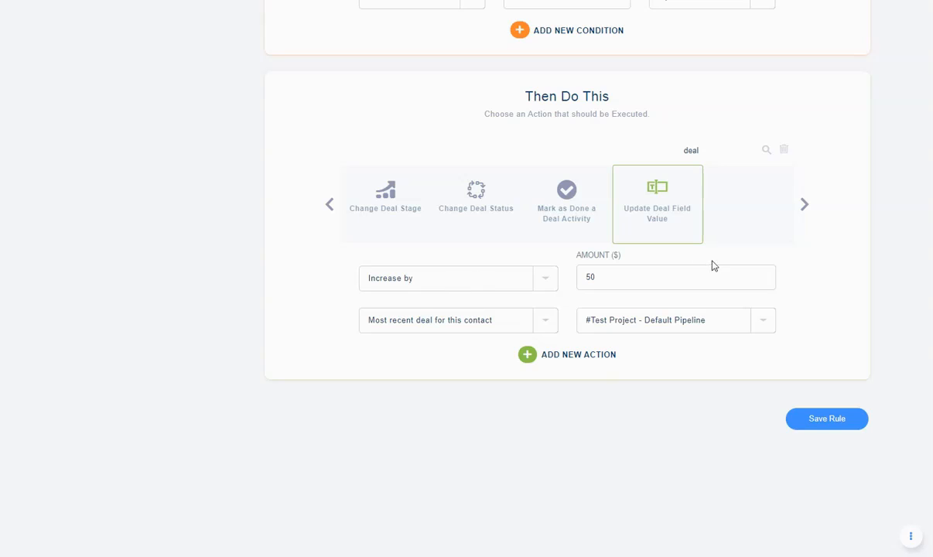
{"action": "double_click", "coordinate": [632, 278]}
{"action": "left_click", "coordinate": [662, 283]}
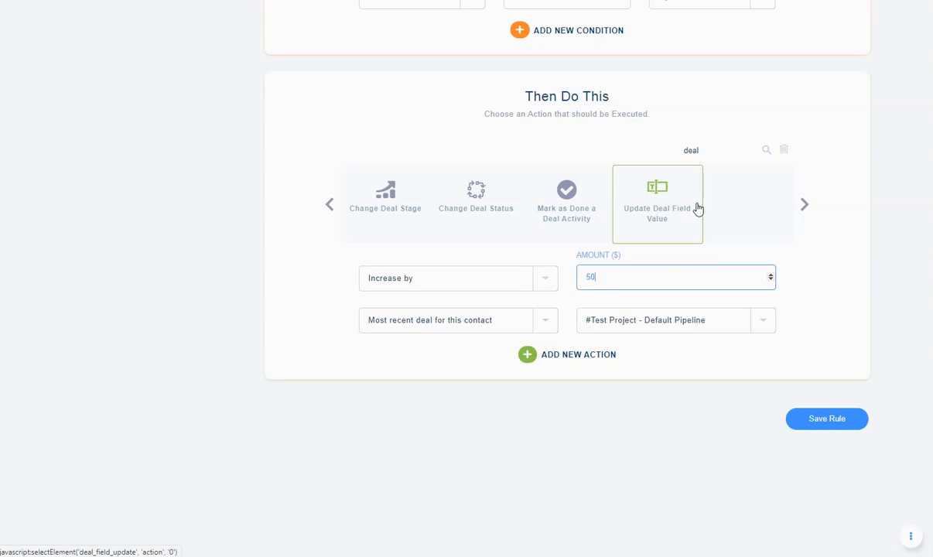
Review the rule's trigger, condition and action settings from start to end
{"action": "left_click", "coordinate": [186, 331]}
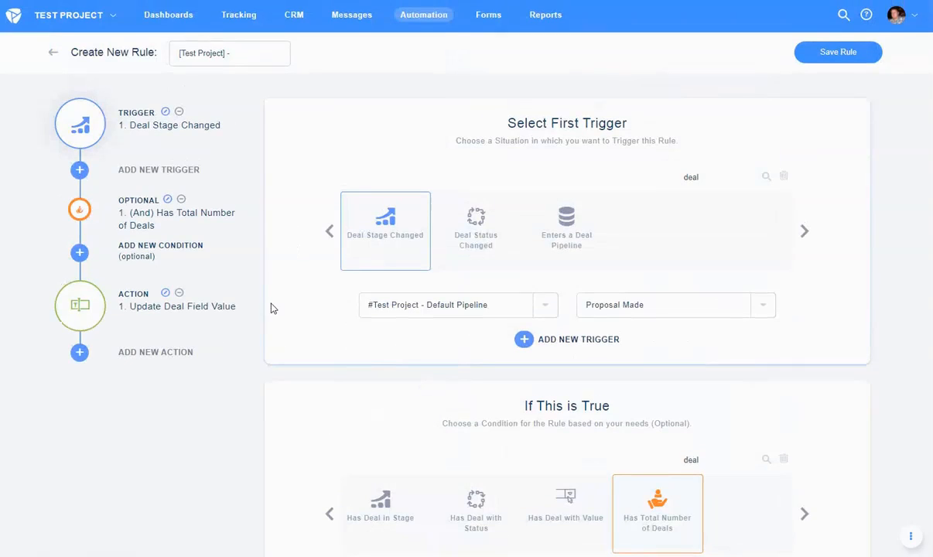
{"action": "scroll", "coordinate": [267, 306], "scroll_direction": "down", "scroll_amount": 5}
{"action": "scroll", "coordinate": [261, 295], "scroll_direction": "up", "scroll_amount": 5}
{"action": "scroll", "coordinate": [867, 236], "scroll_direction": "down", "scroll_amount": 7}
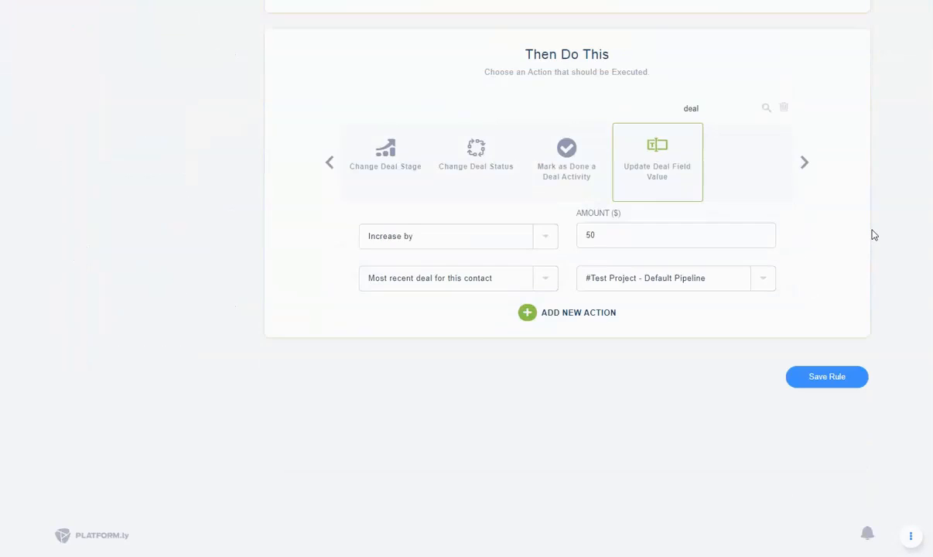
{"action": "scroll", "coordinate": [871, 233], "scroll_direction": "up", "scroll_amount": 7}
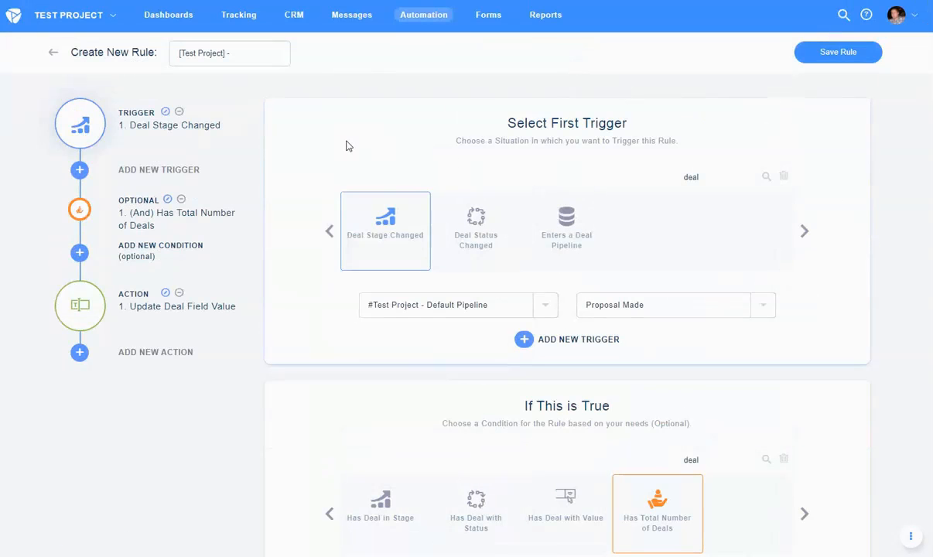